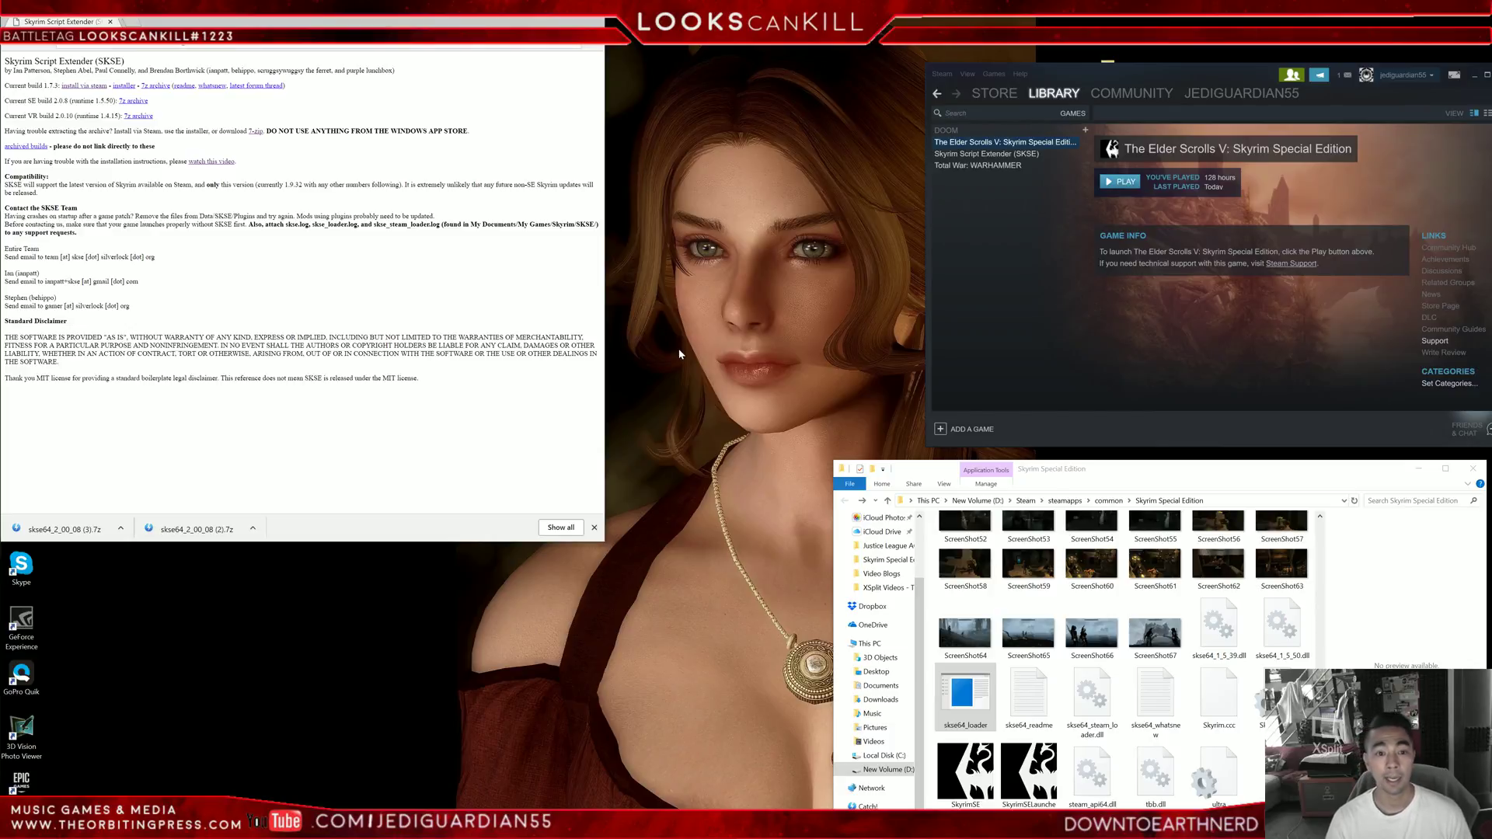
- Slide the SKSE page aside and run Nexus Mod Manager from the desktop as administrator
mouse_move(310, 22)
mouse_down()
mouse_move(347, 20)
mouse_move(326, 23)
mouse_up()
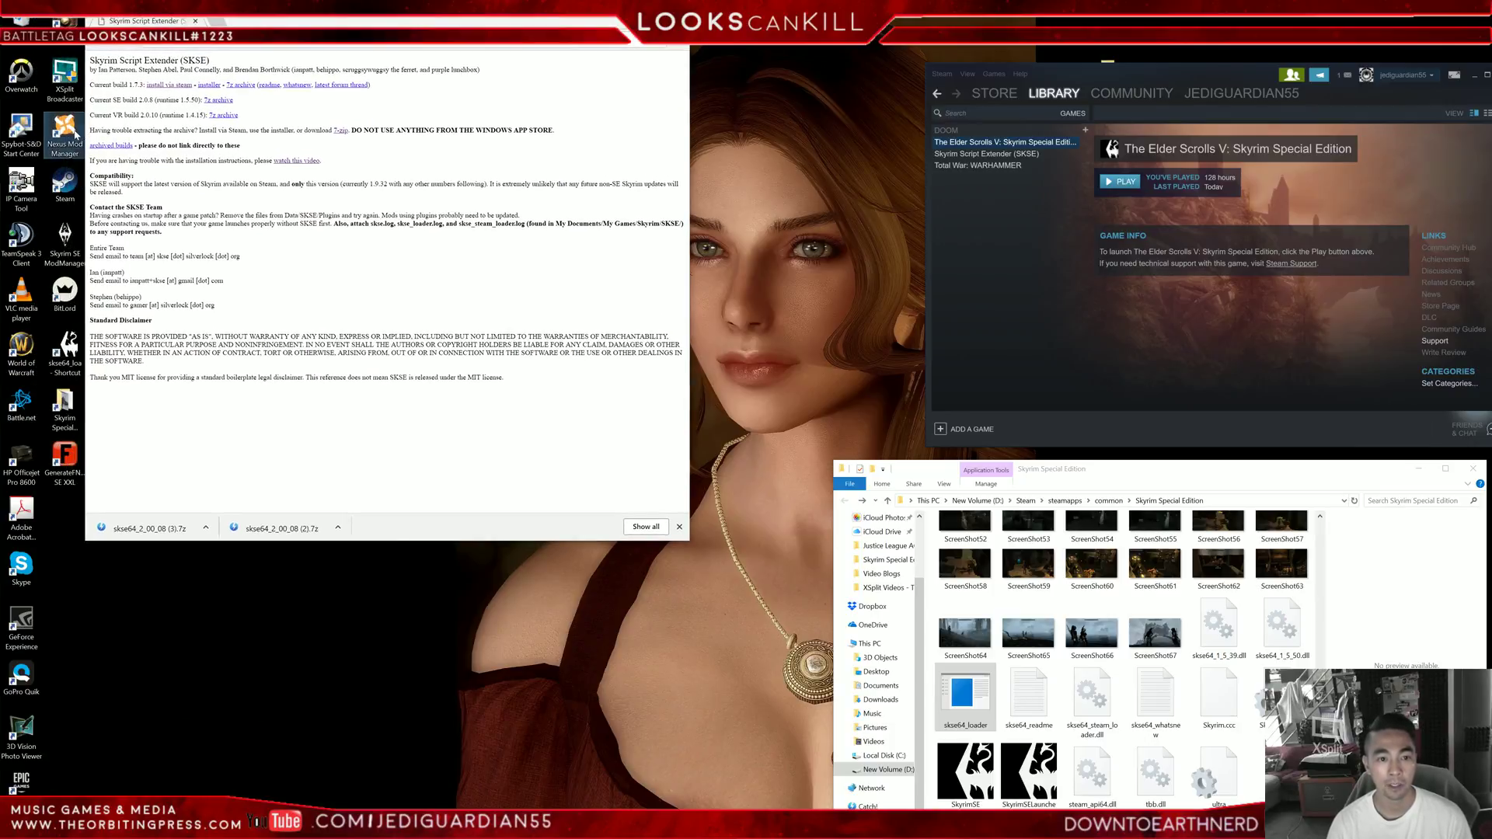
right_click(75, 131)
click(134, 165)
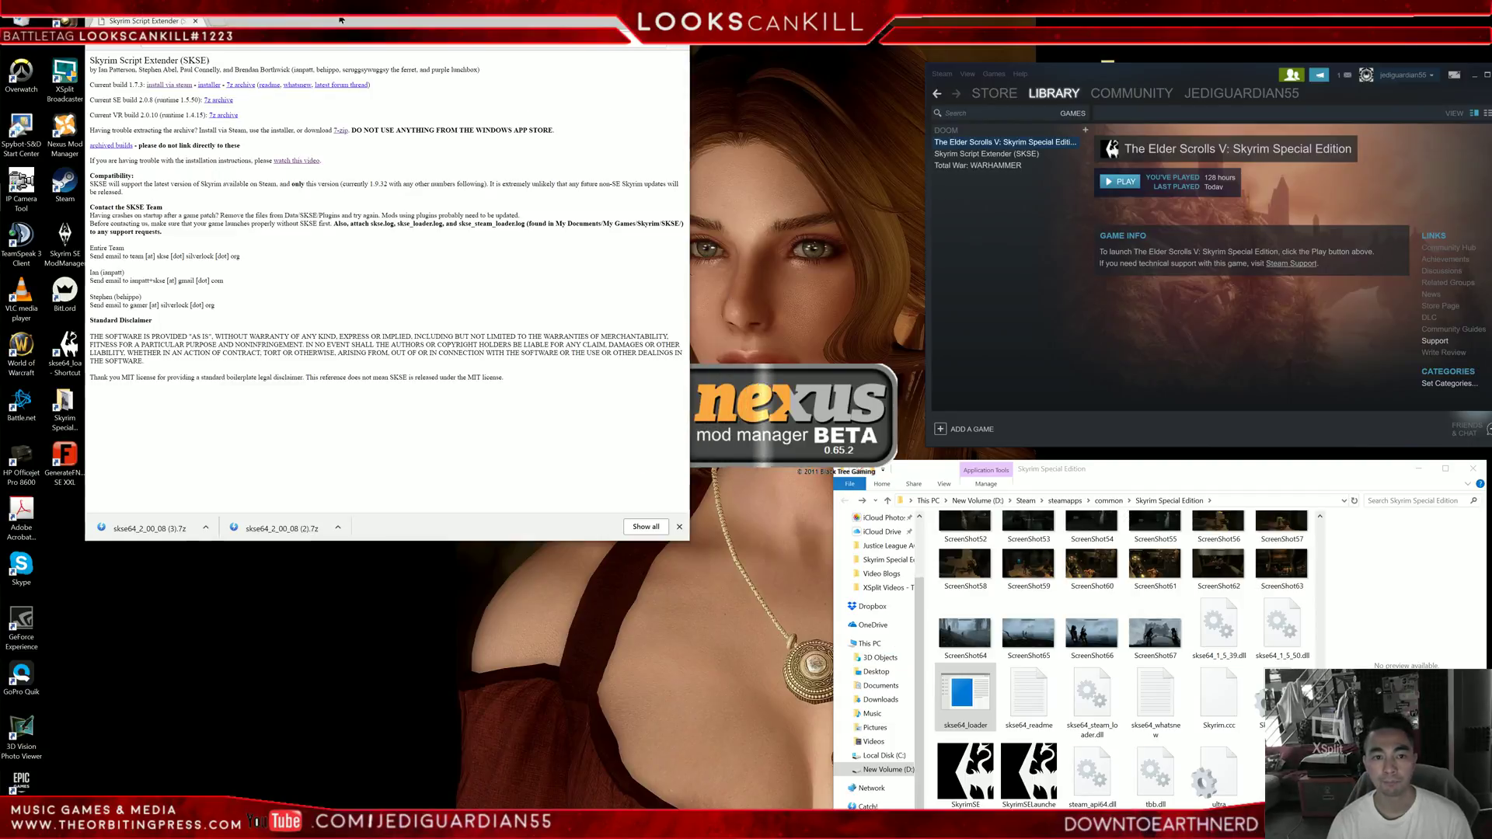
- Download the SE build skse64_2_00_08 7z archive, then minimize Nexus Mod Manager
drag(350, 24, 276, 23)
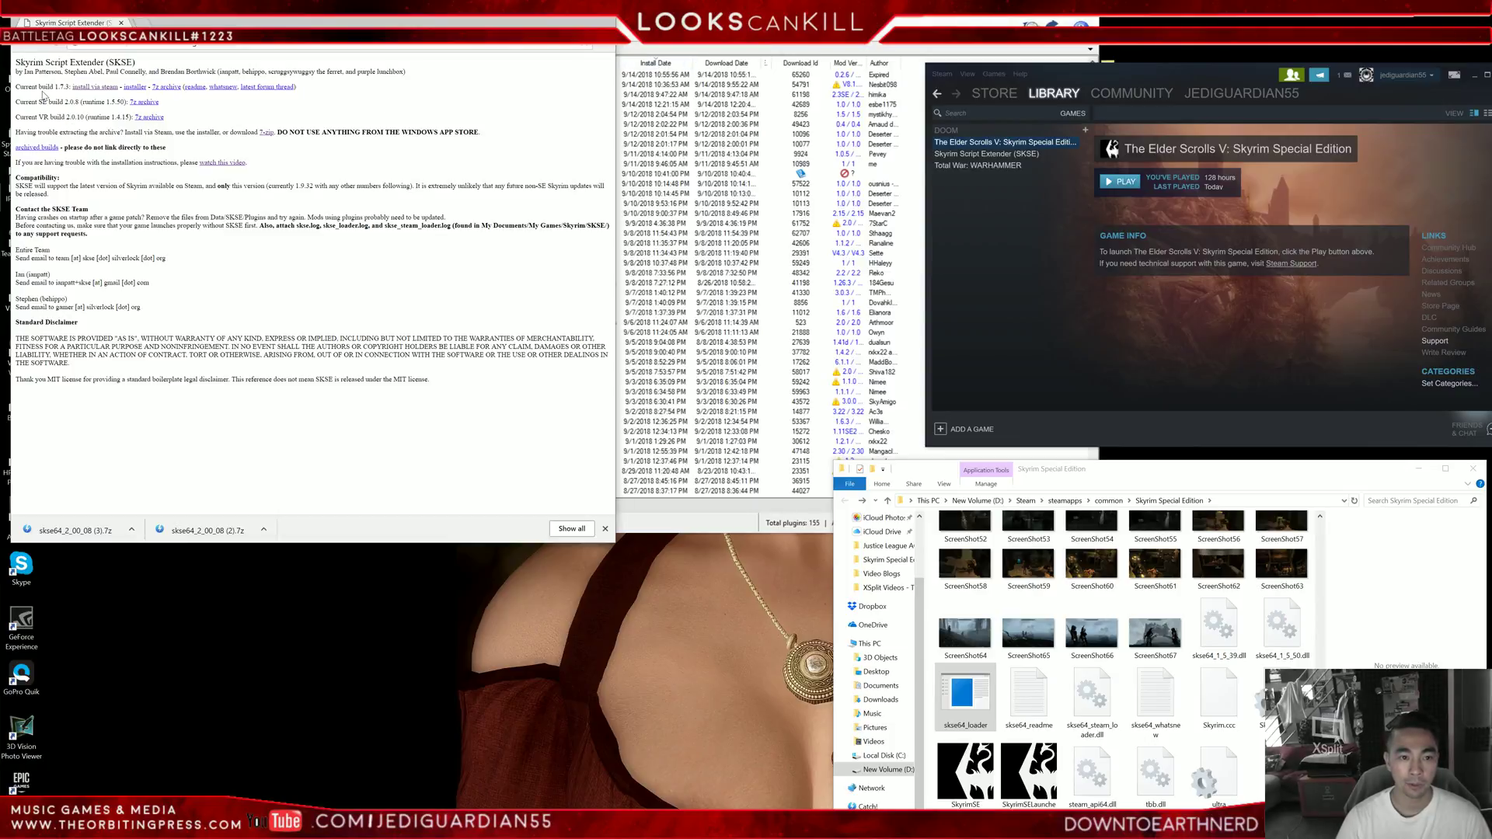
click(140, 105)
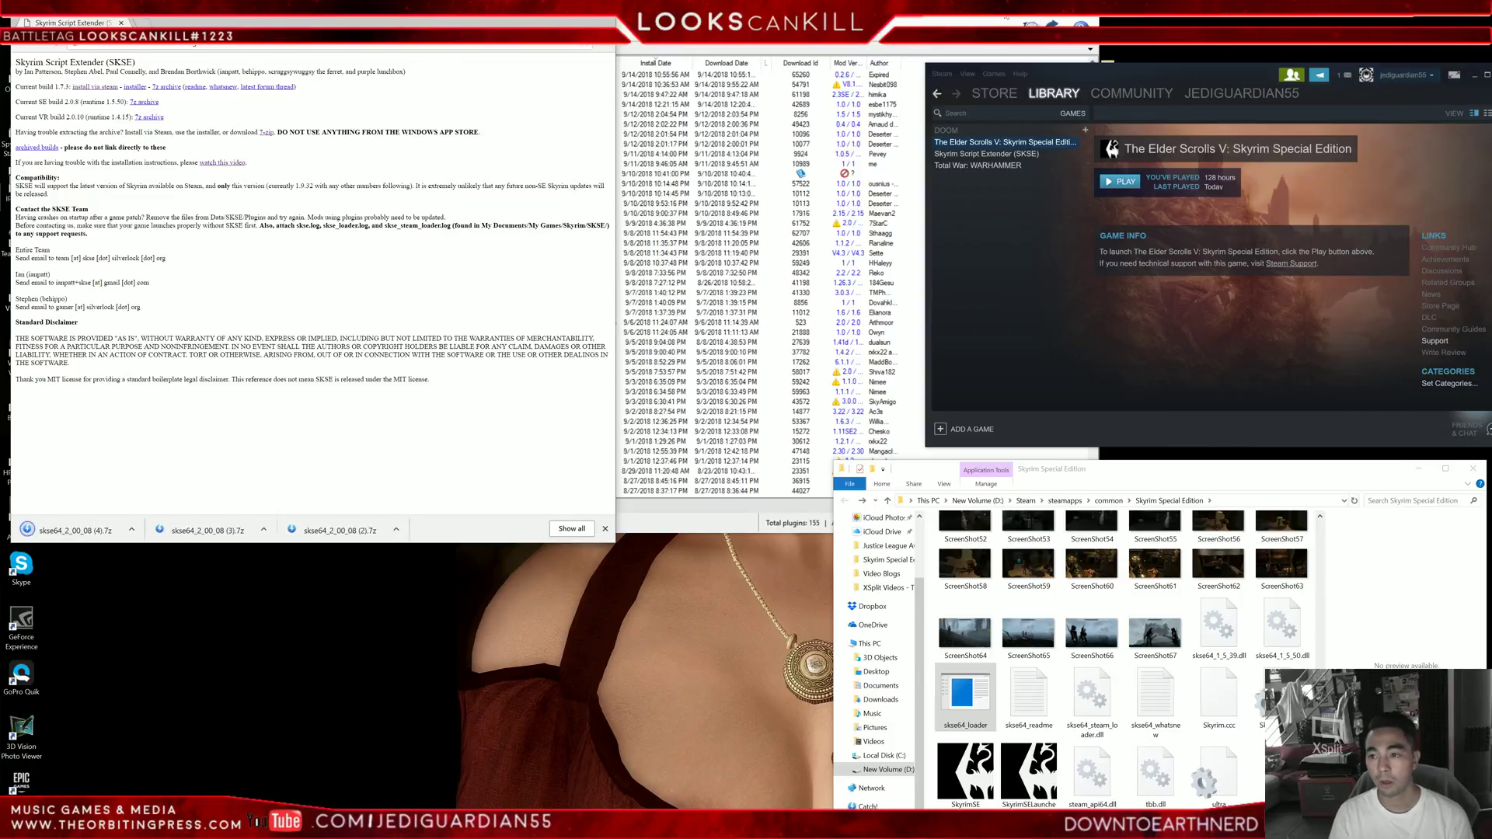
click(990, 21)
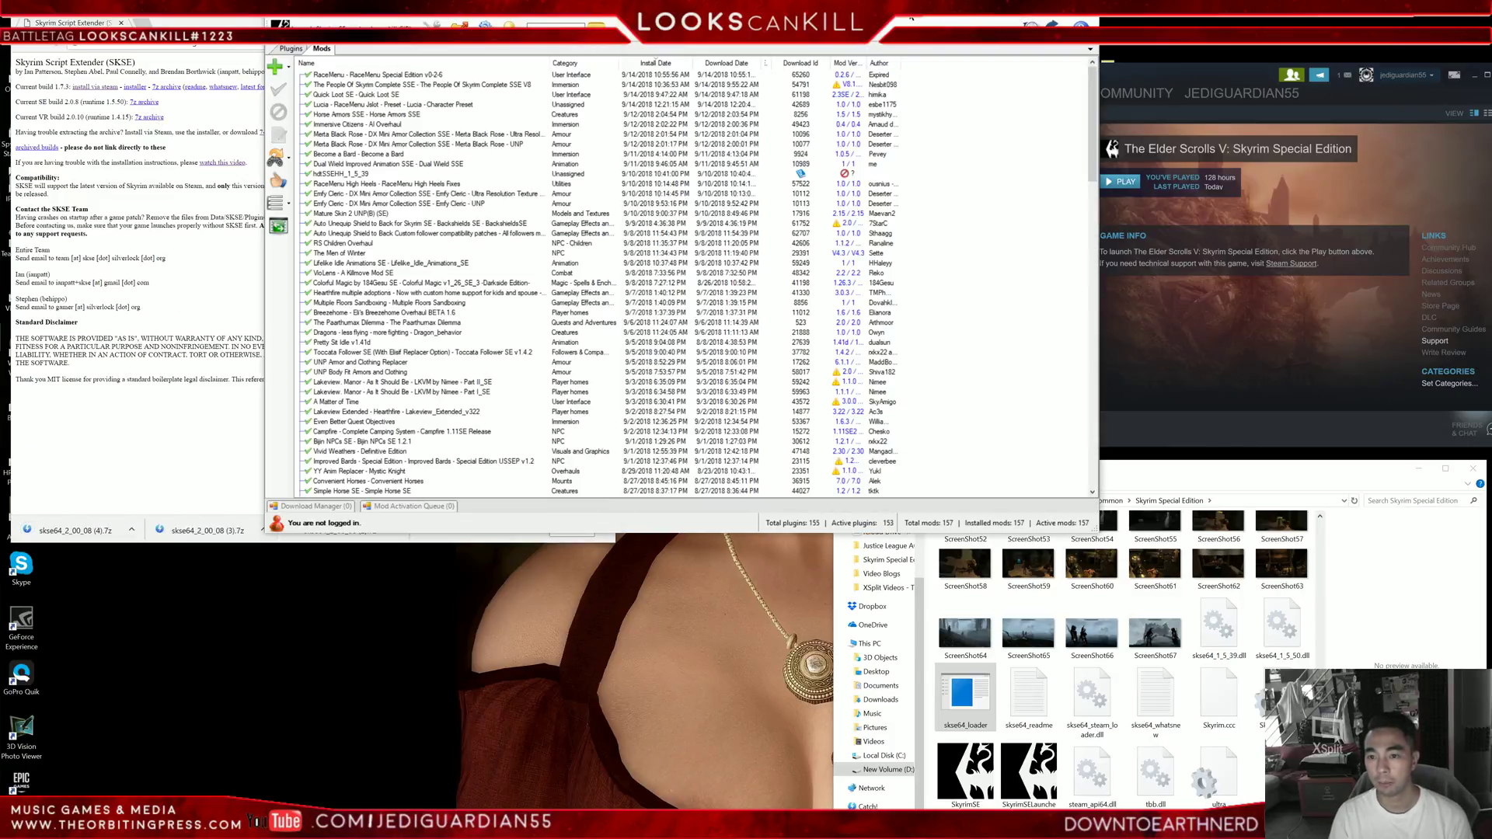
click(990, 21)
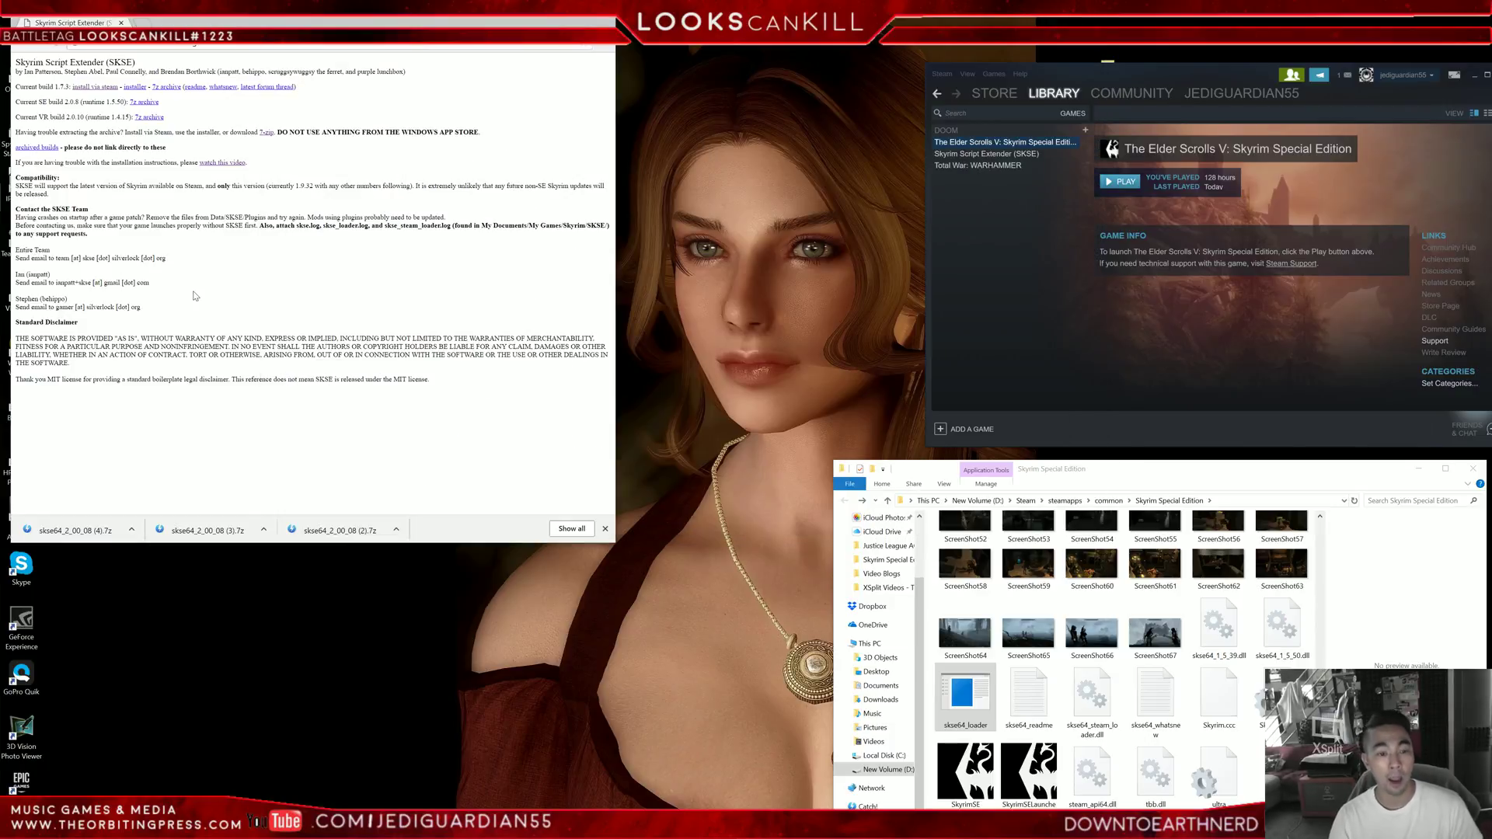
- Open skse64_2_00_08 (4).7z from Downloads in 7-Zip and select its skse64_2_00_08 folder
click(131, 531)
click(154, 584)
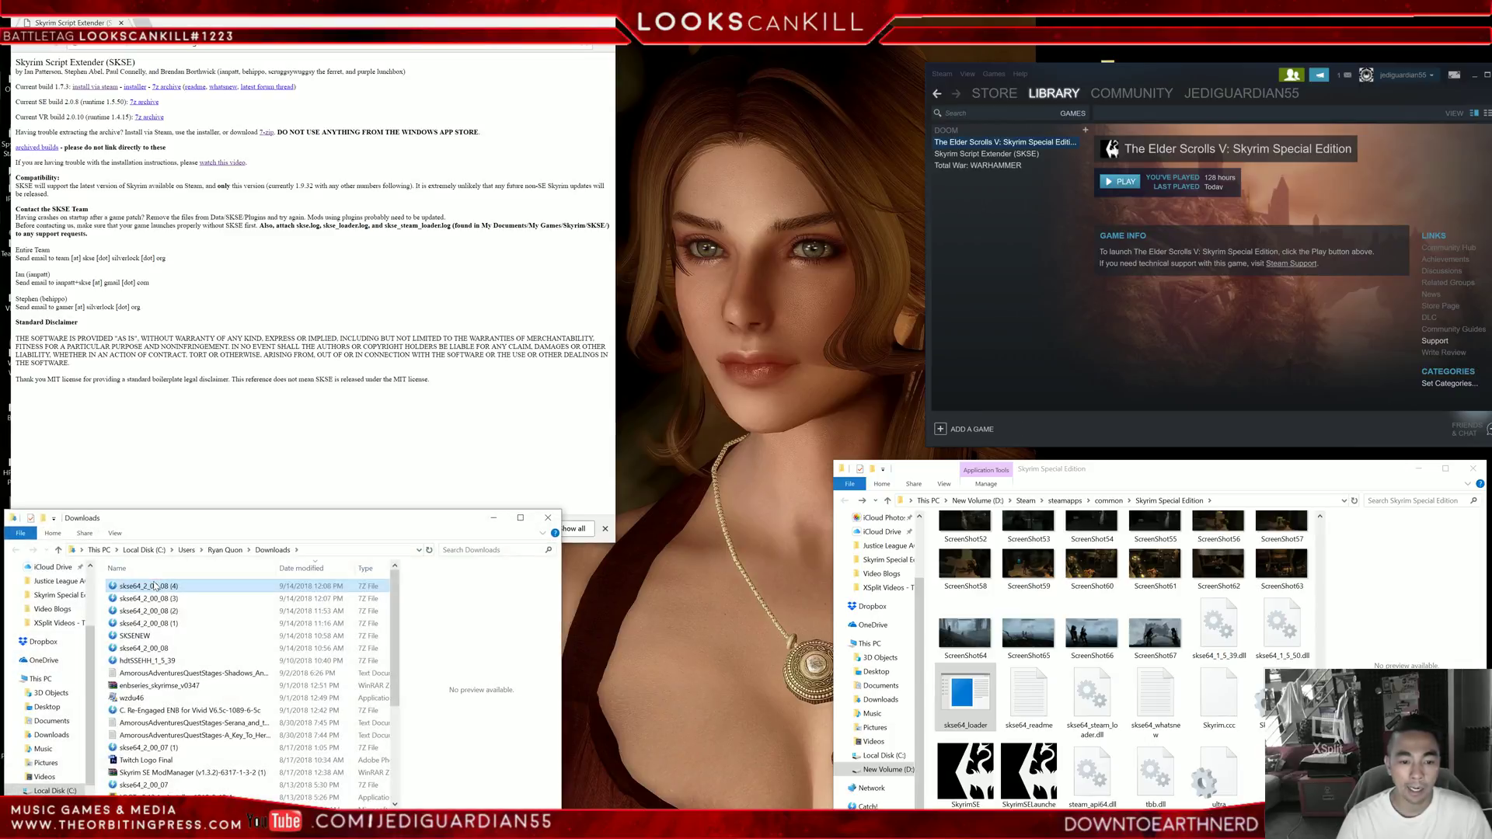
right_click(168, 586)
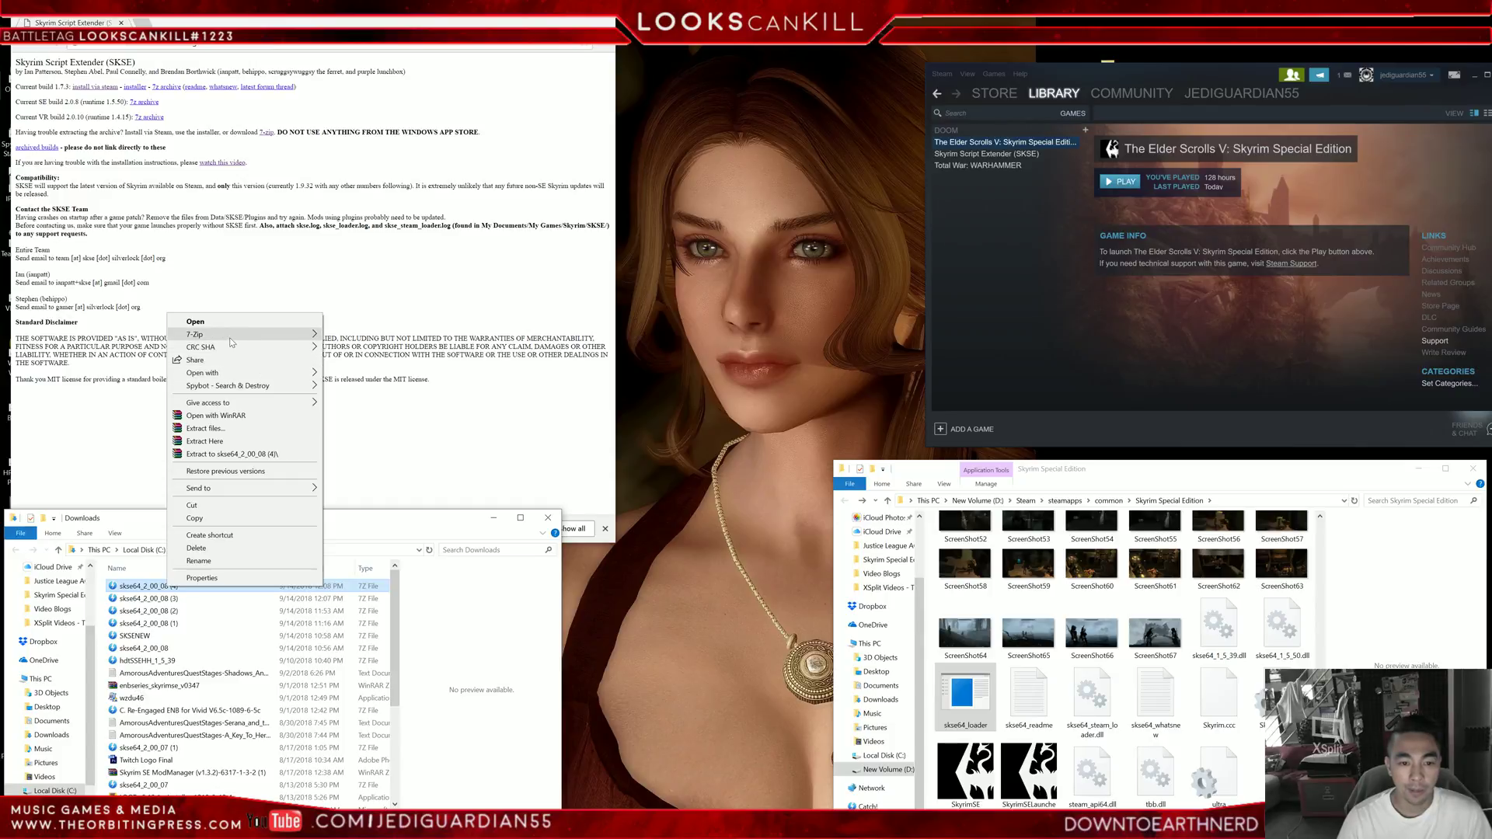
mouse_move(230, 336)
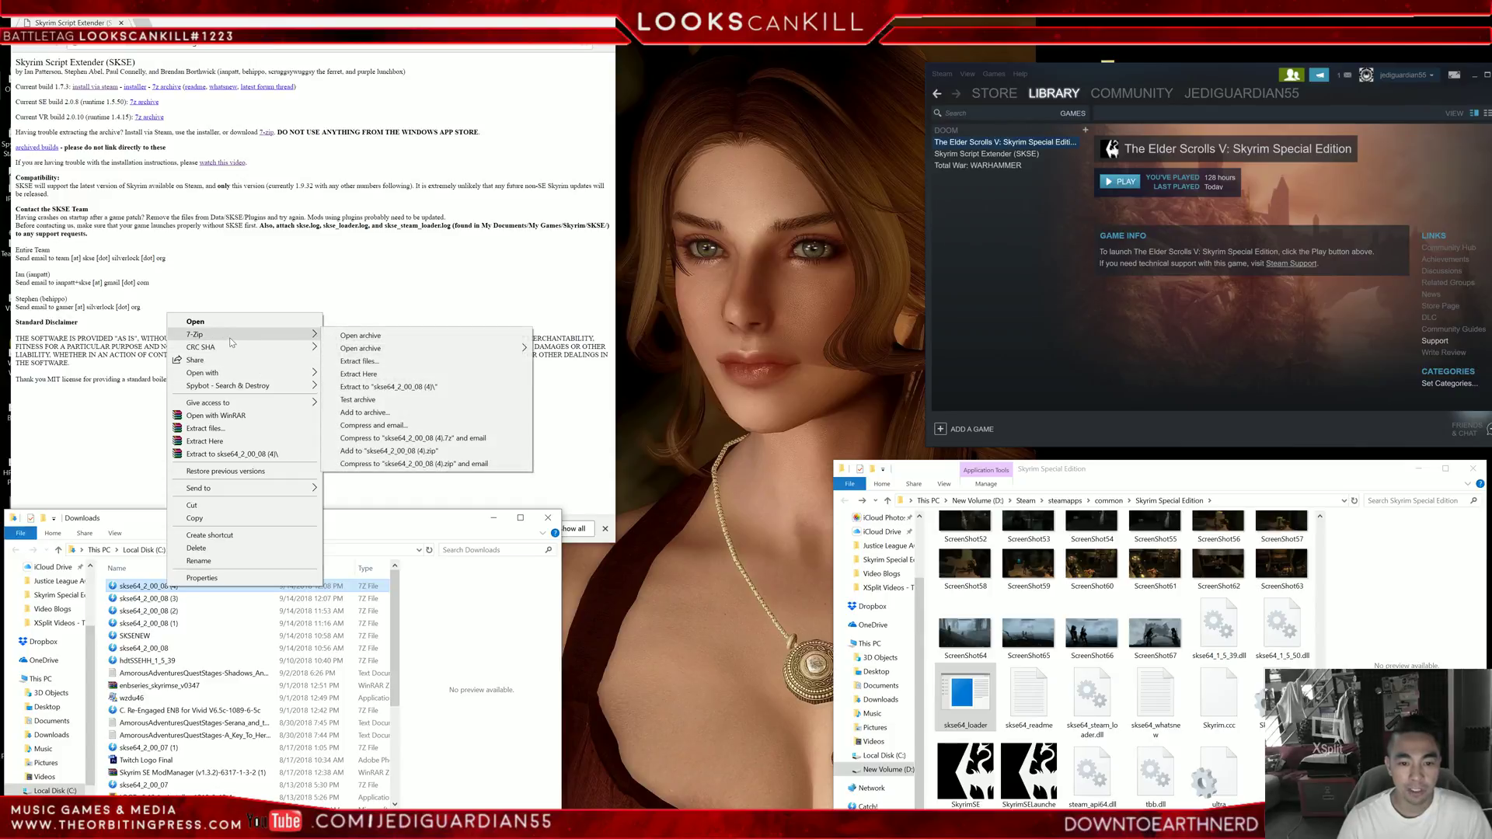
click(347, 339)
drag(346, 326, 225, 454)
click(62, 515)
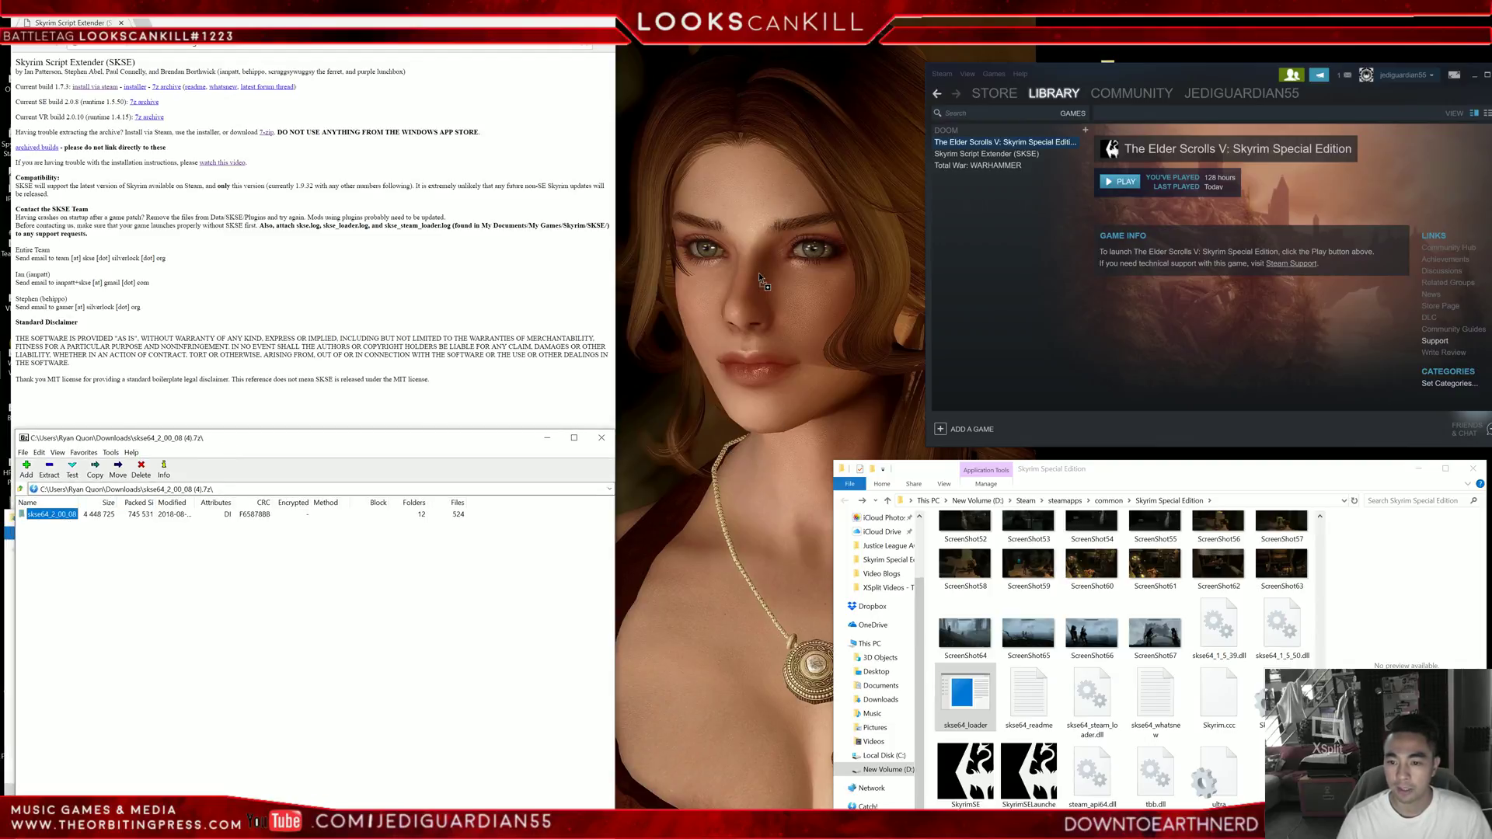
- Extract skse64_2_00_08 to the desktop, replacing existing files, then close 7-Zip
drag(738, 330, 742, 322)
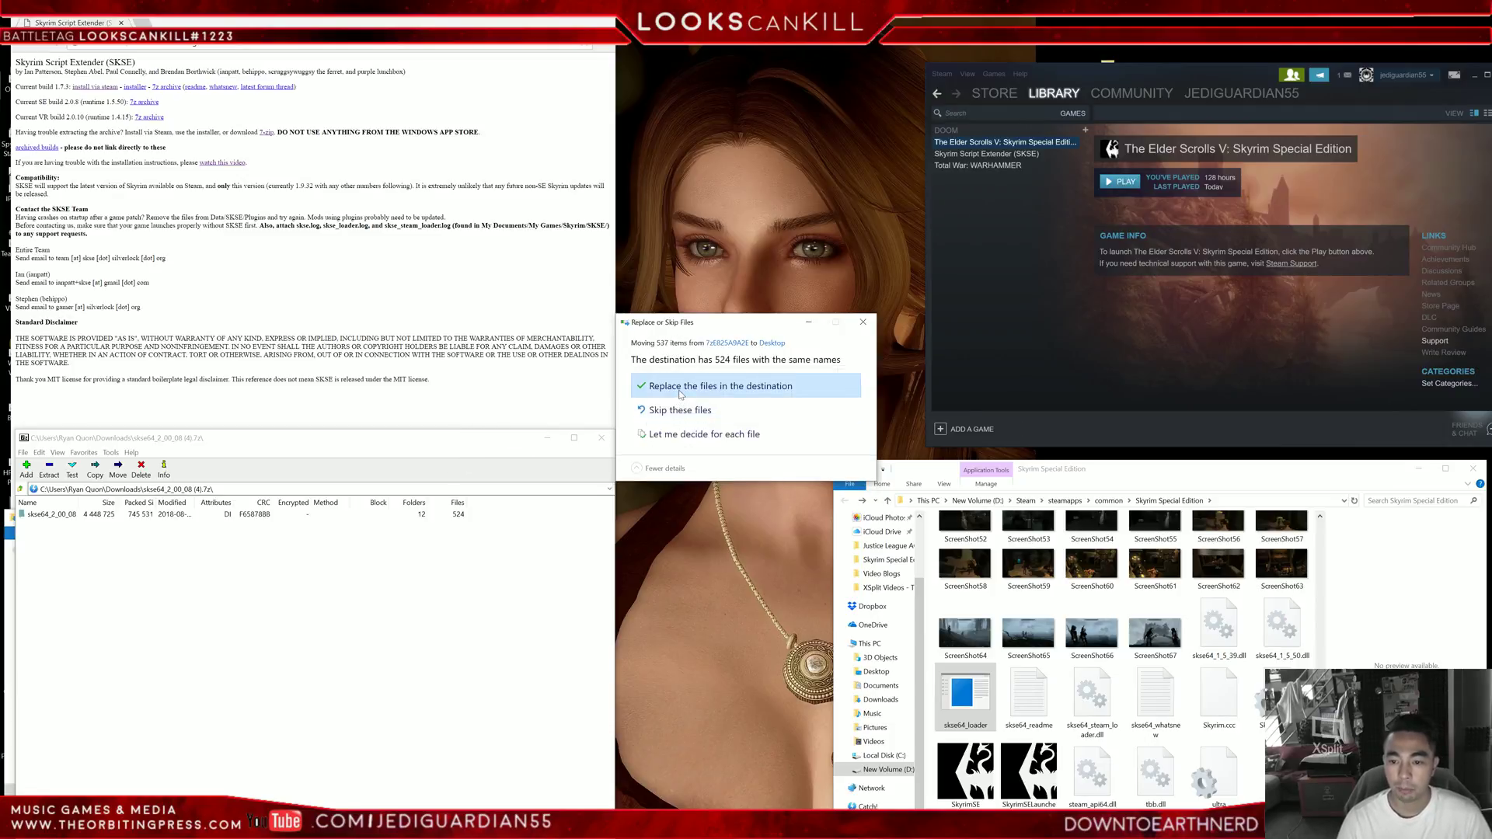
click(680, 392)
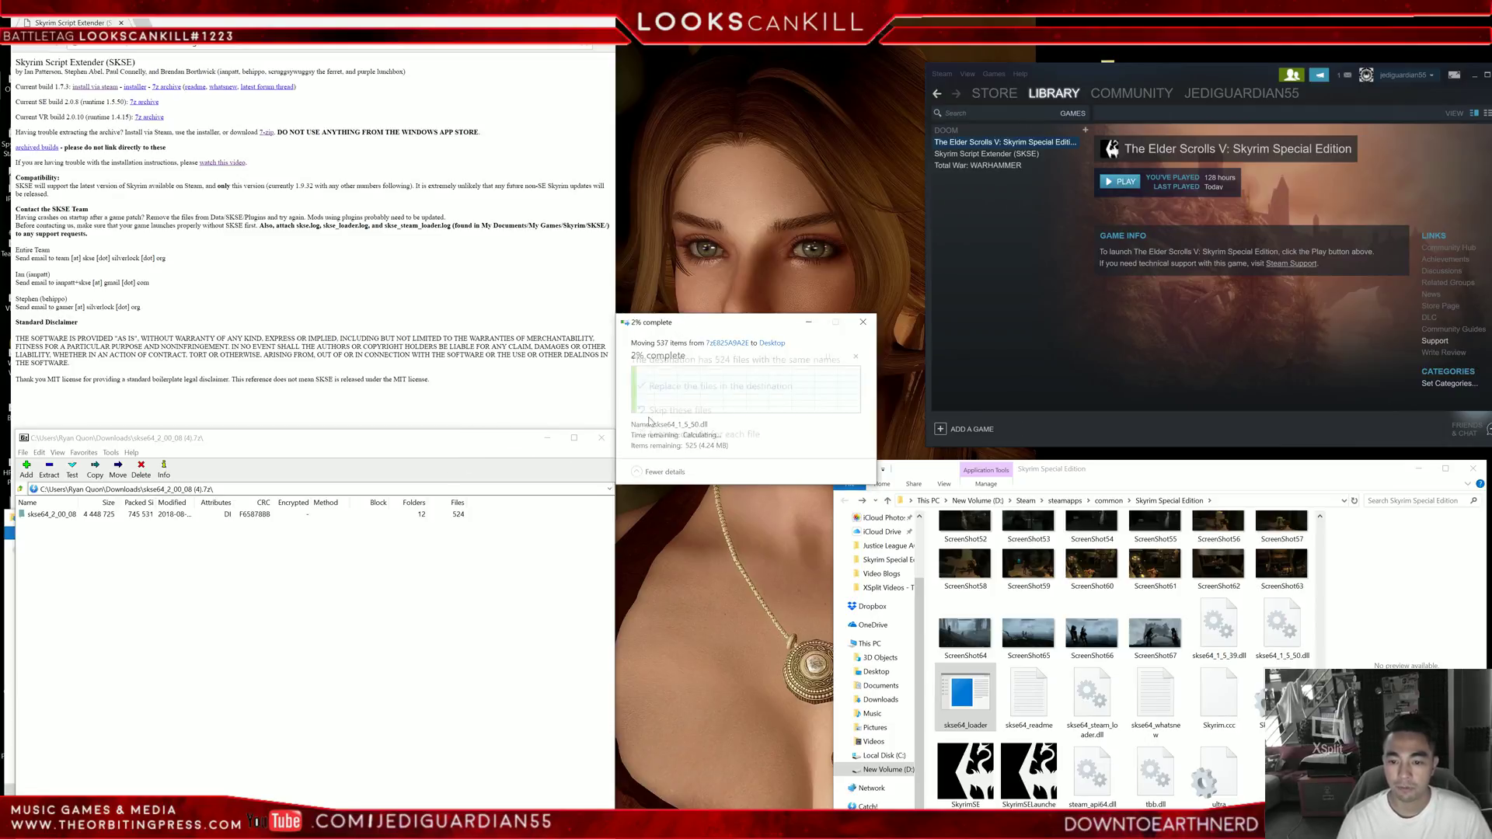
click(602, 439)
click(760, 300)
click(760, 307)
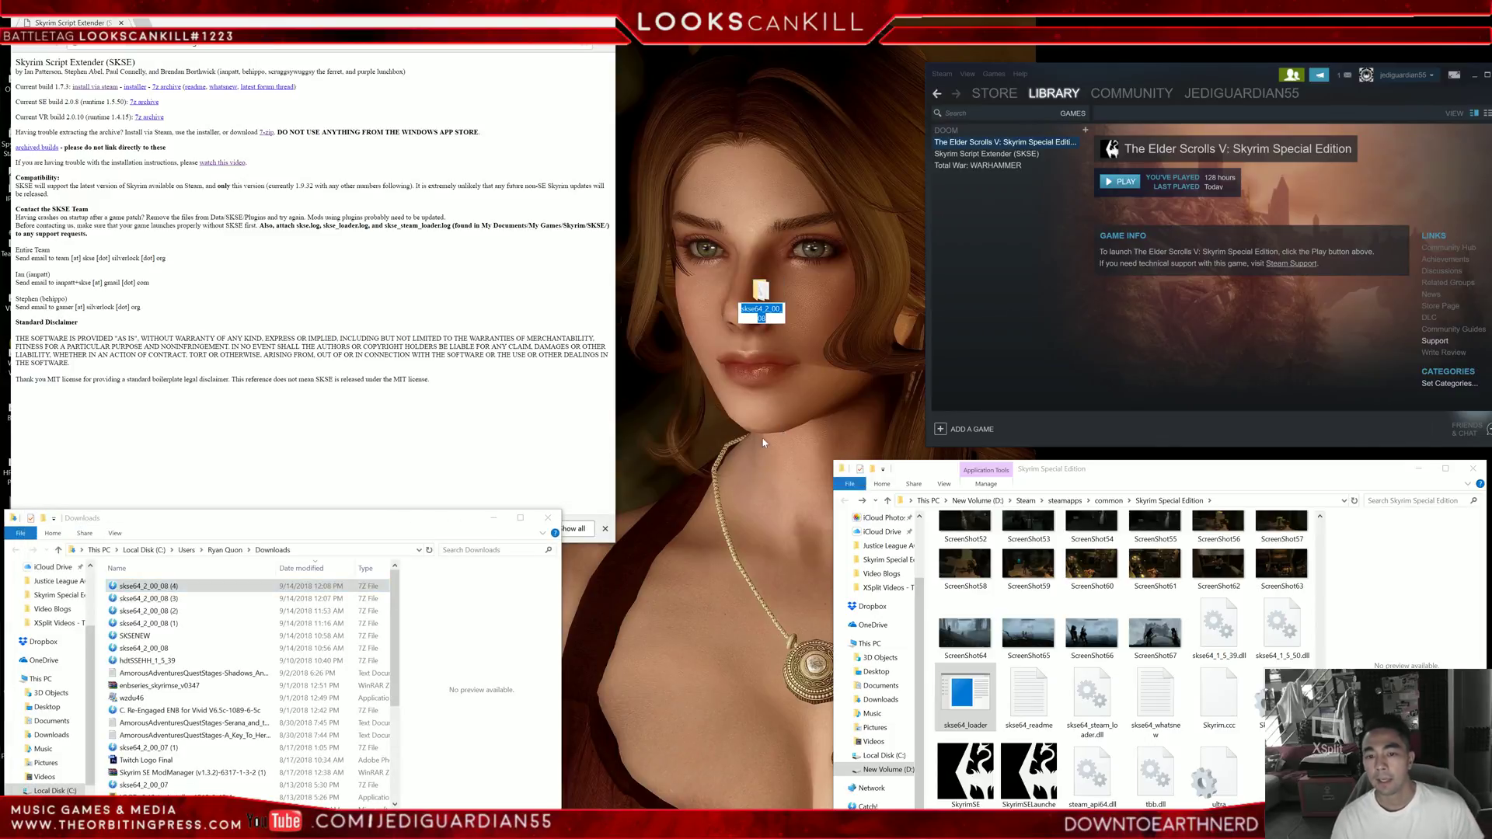
drag(336, 29, 409, 25)
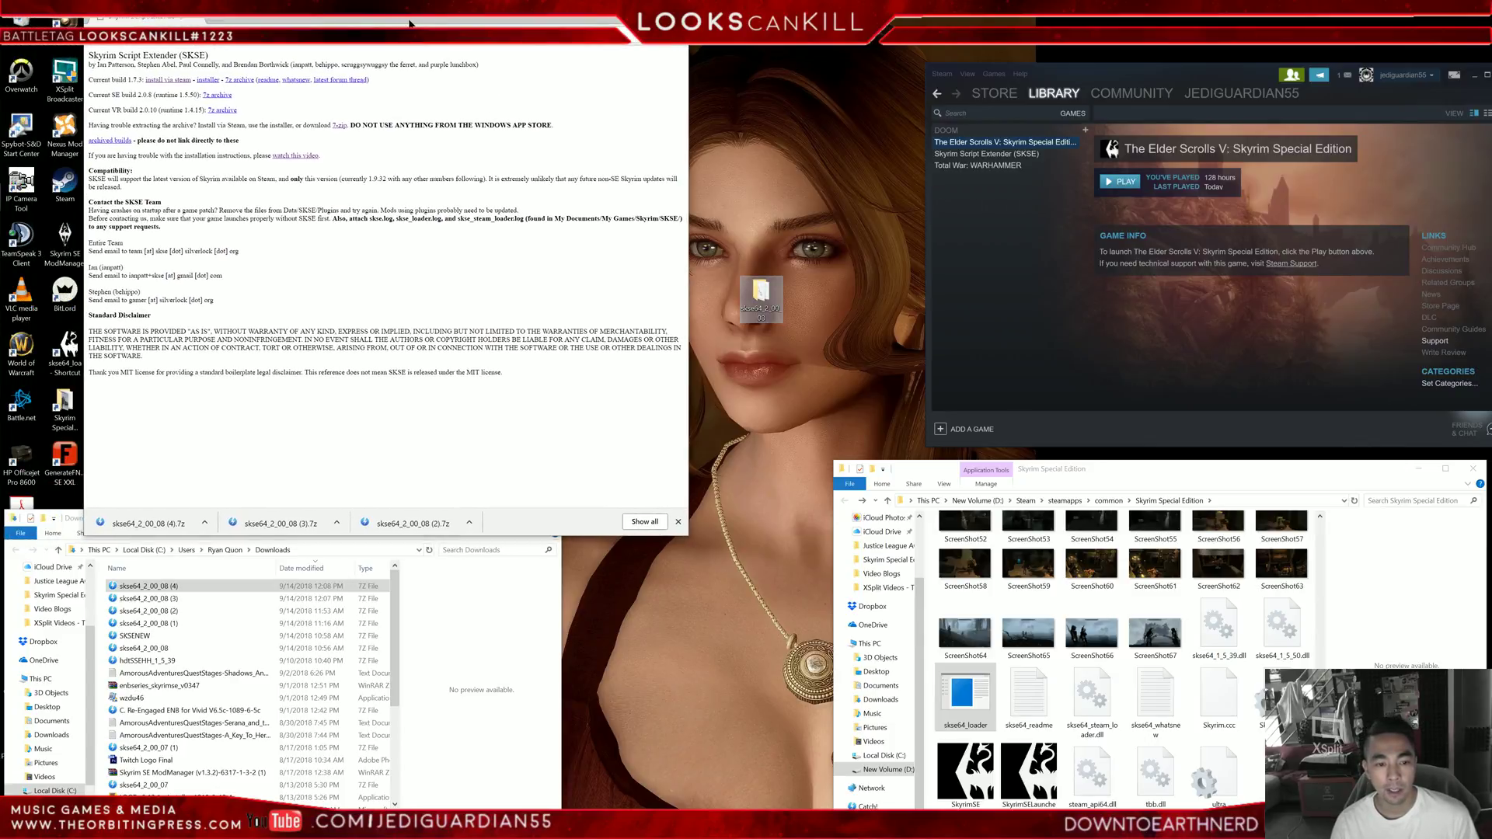
click(65, 410)
drag(329, 20, 261, 24)
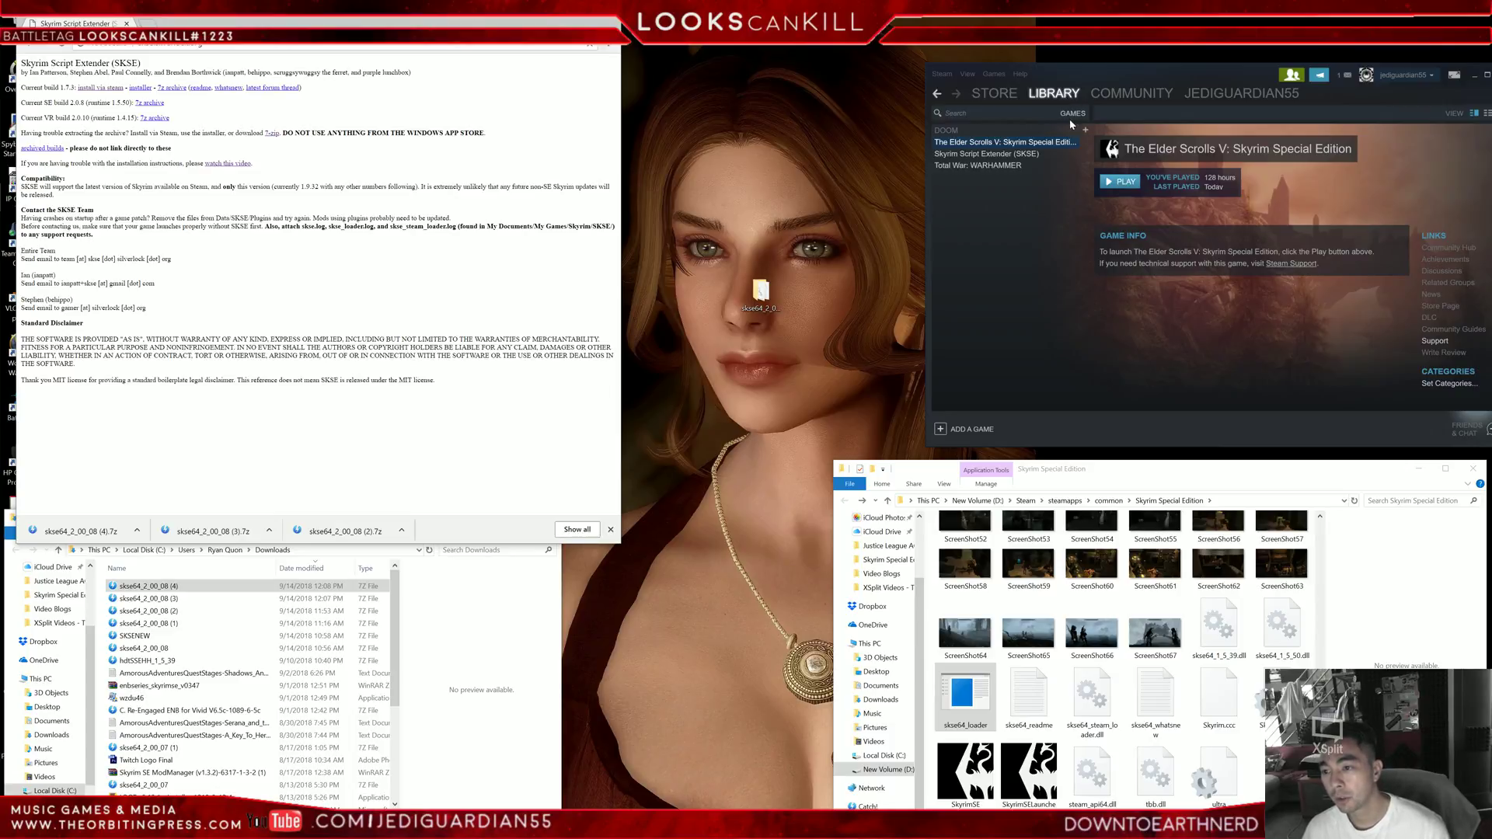
- Browse Skyrim Special Edition's local files from its Steam Properties
right_click(1059, 143)
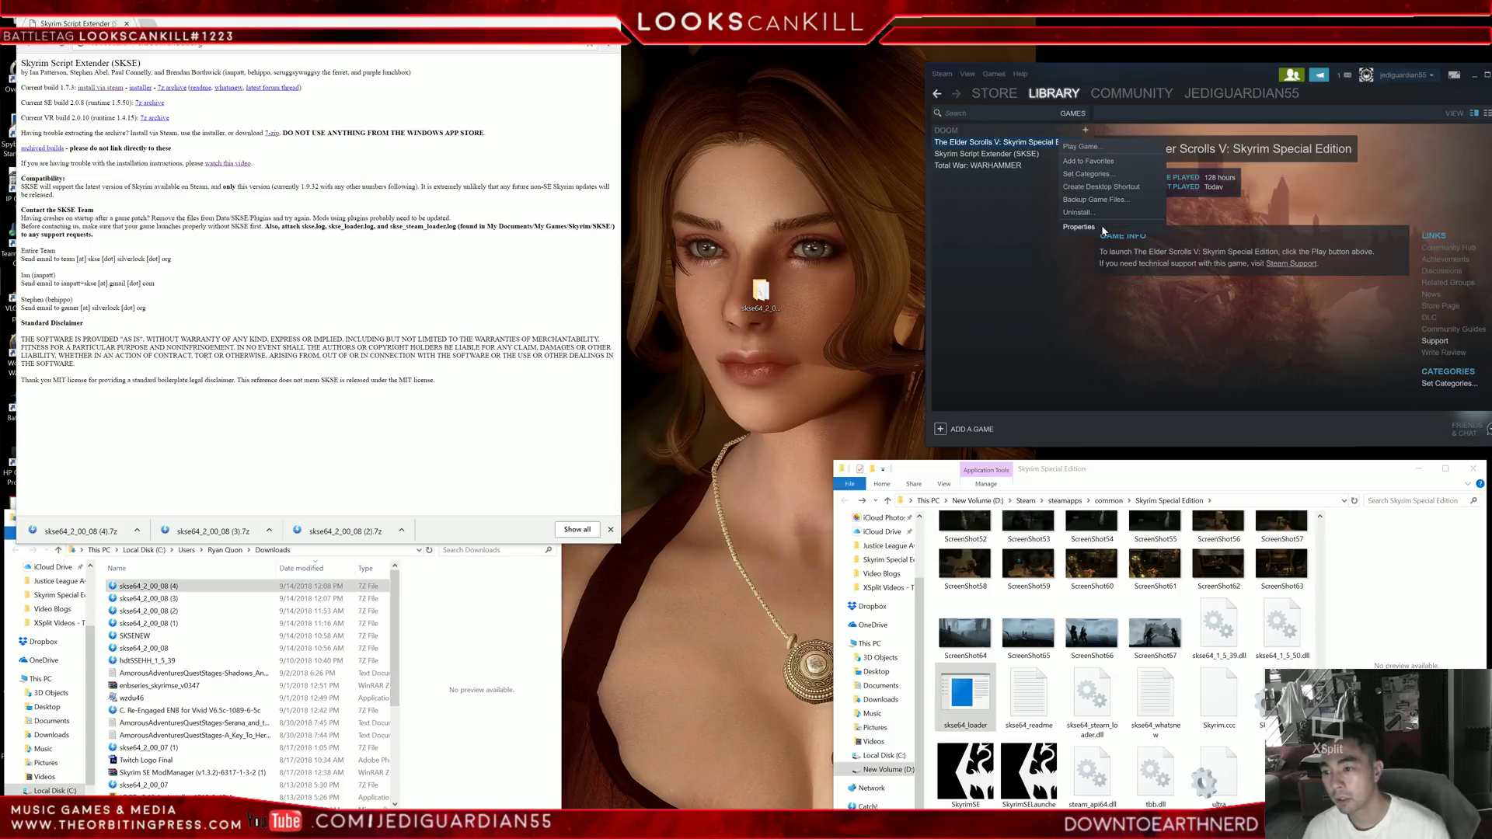
click(1079, 227)
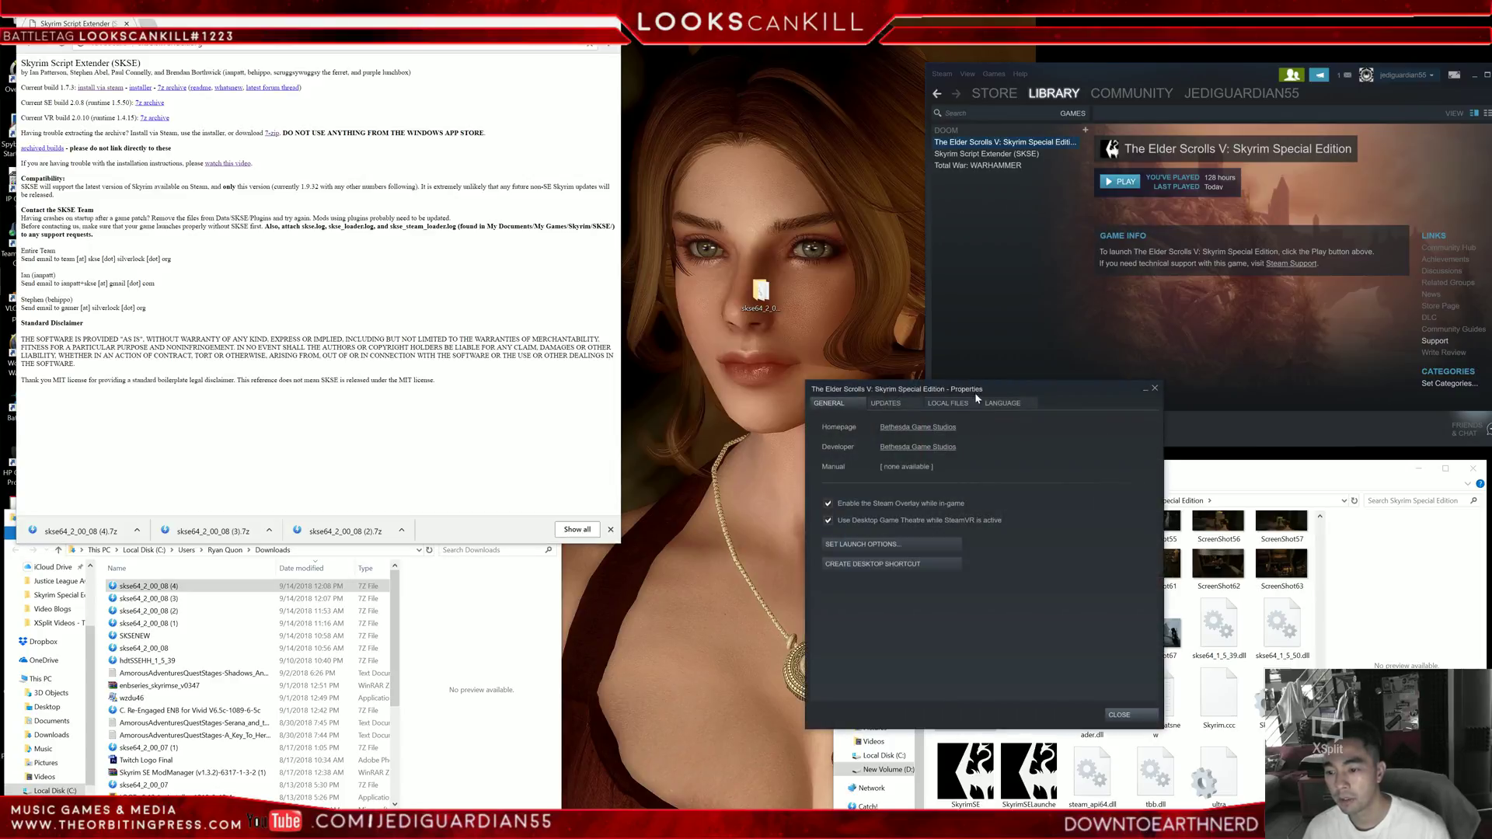
drag(999, 382, 1096, 151)
click(1049, 172)
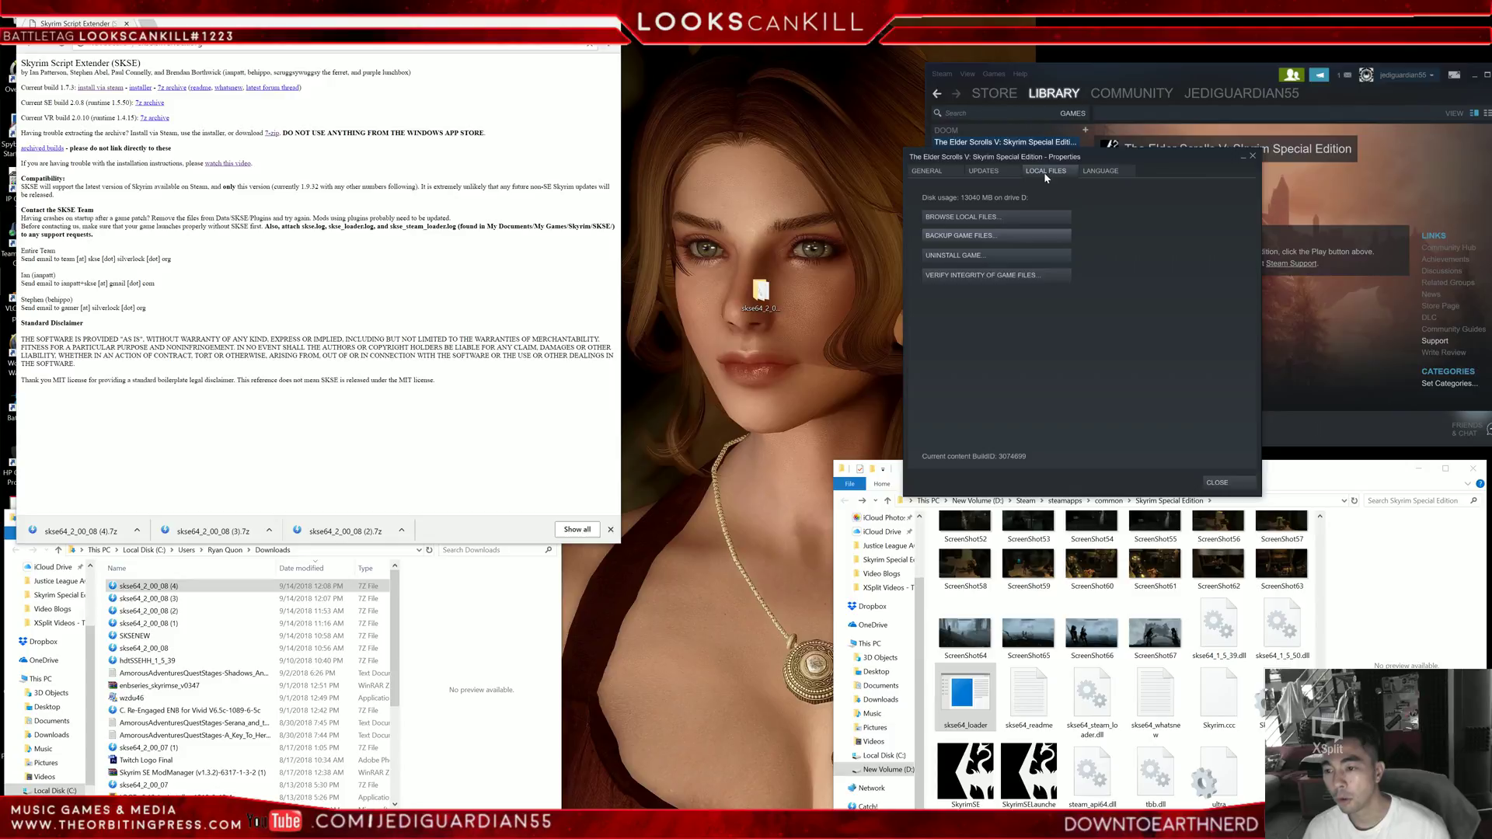
click(999, 218)
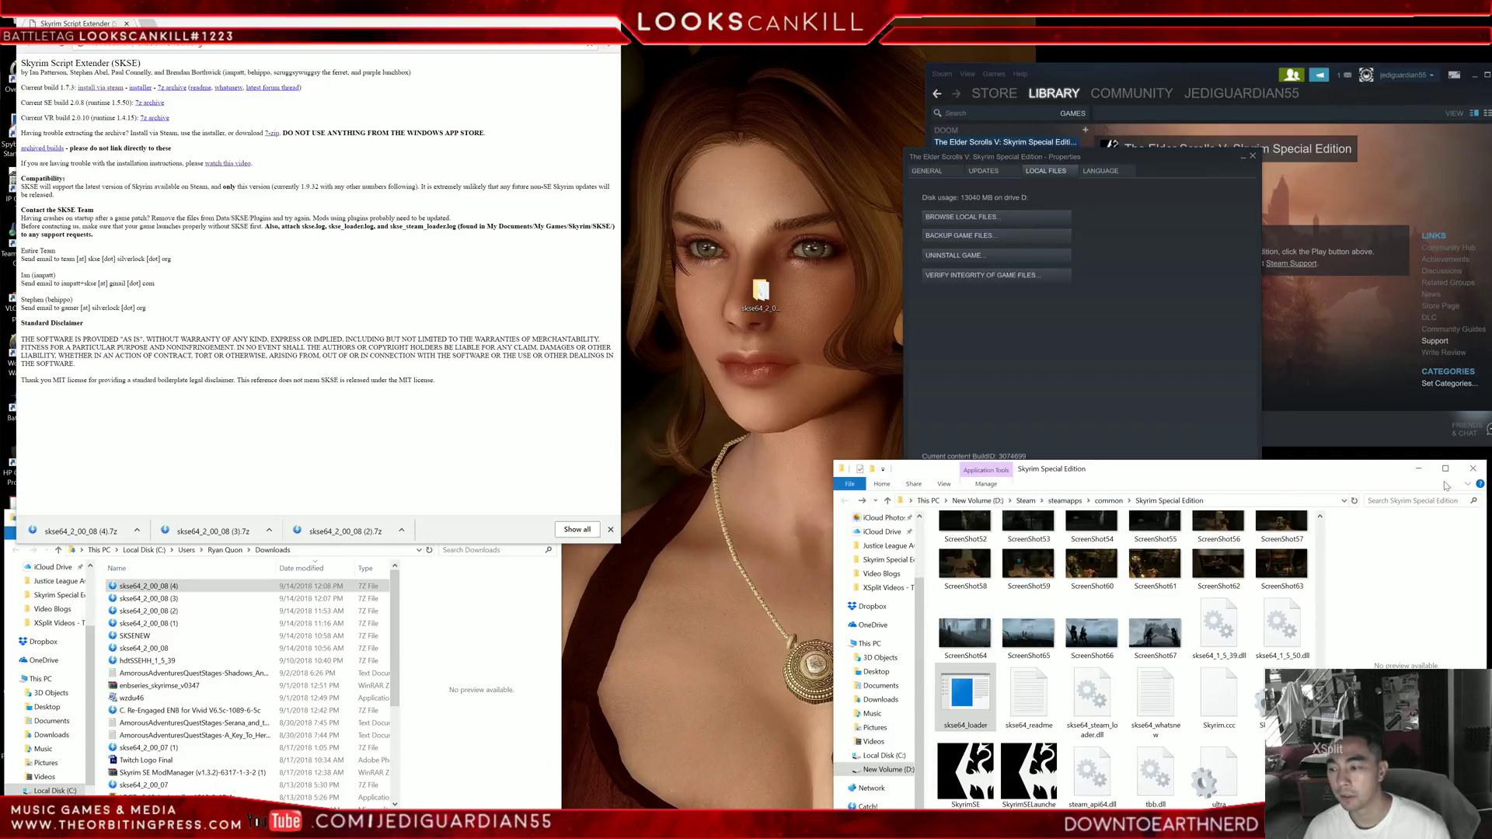
click(1471, 471)
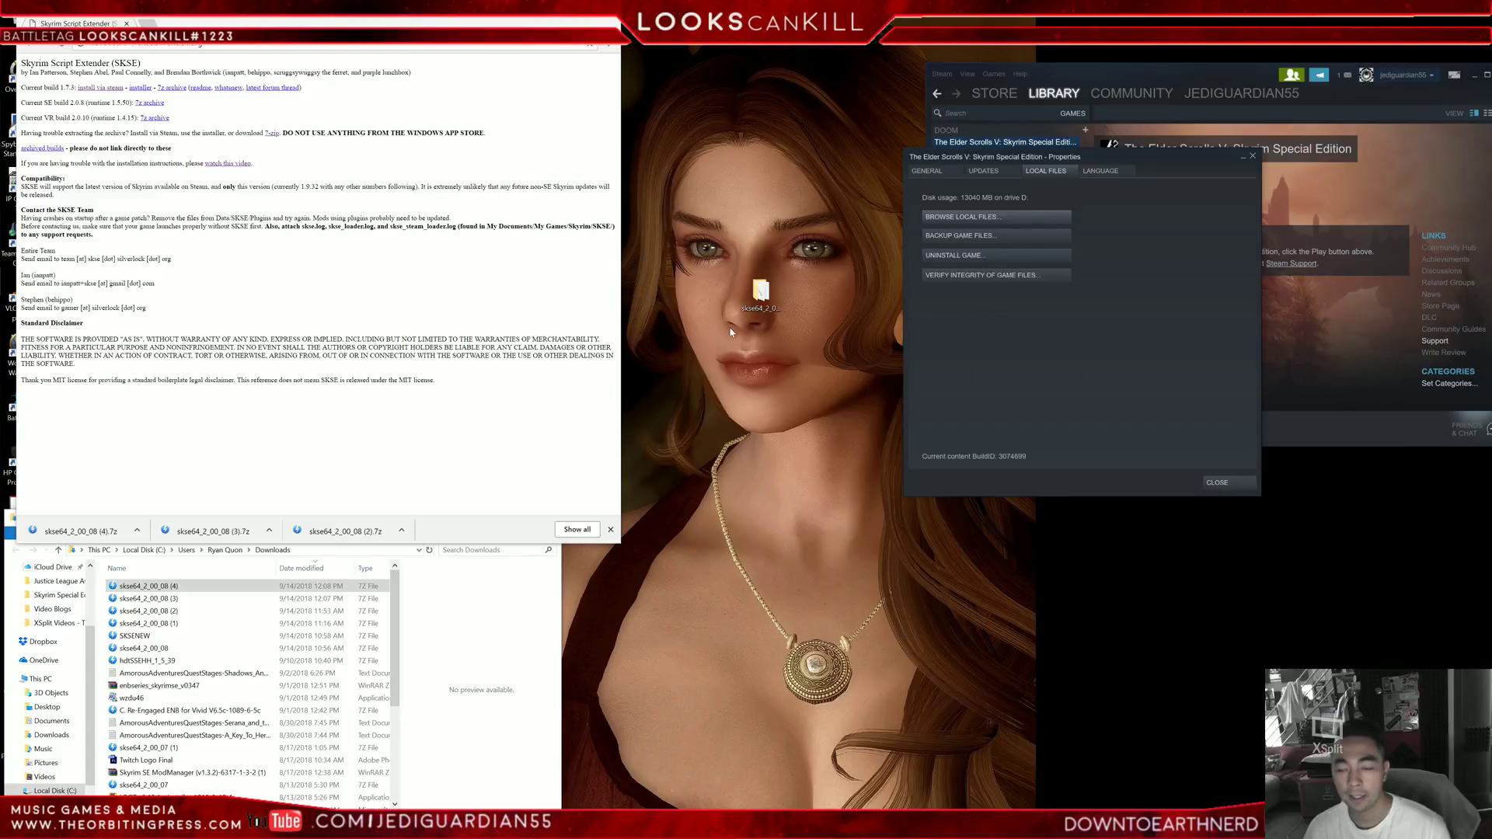
- Reopen and enlarge the Skyrim Special Edition folder, check its properties, then switch to Downloads
click(972, 222)
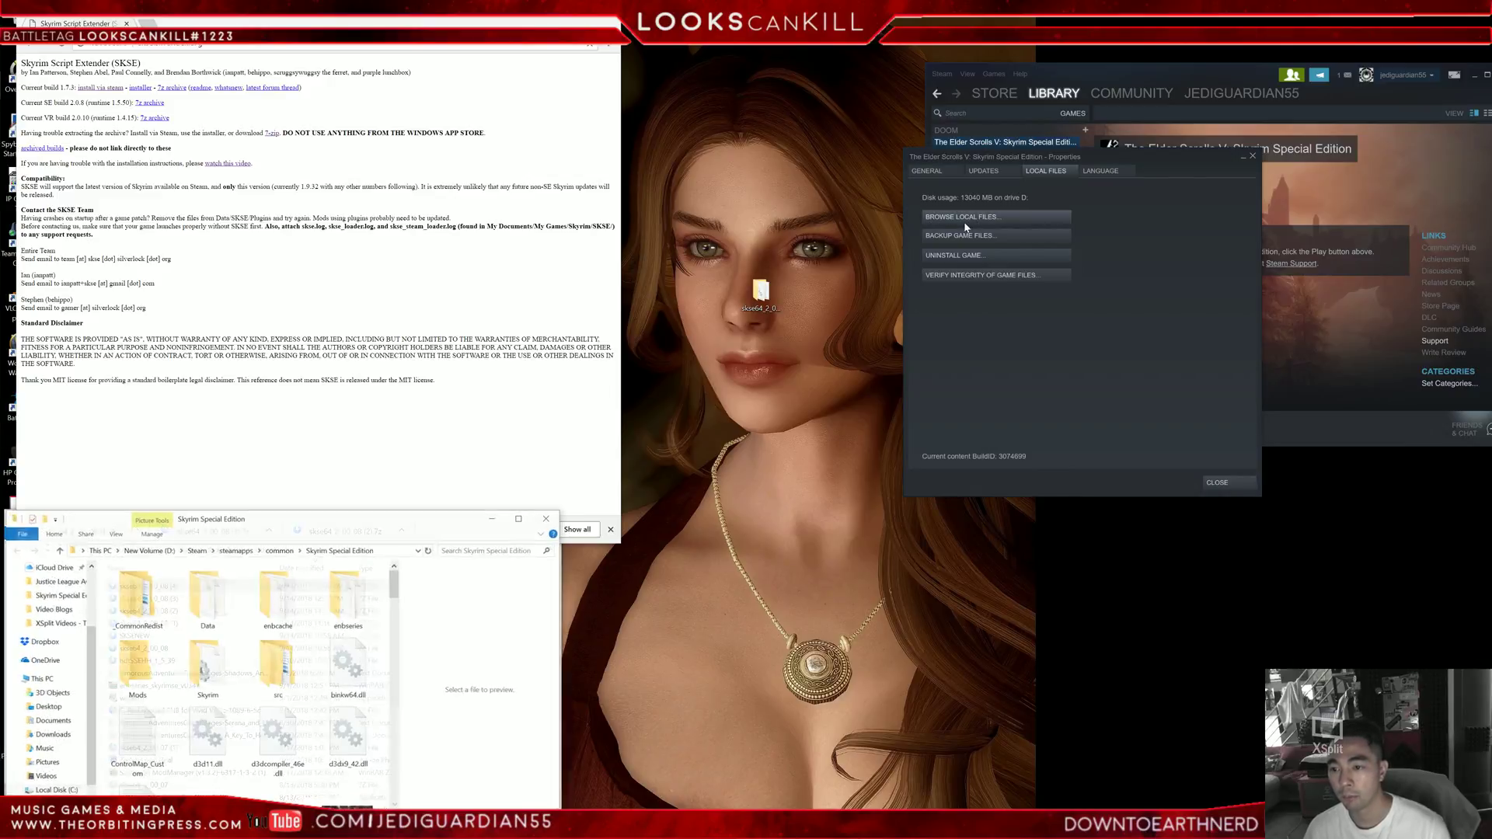
drag(250, 518, 1042, 435)
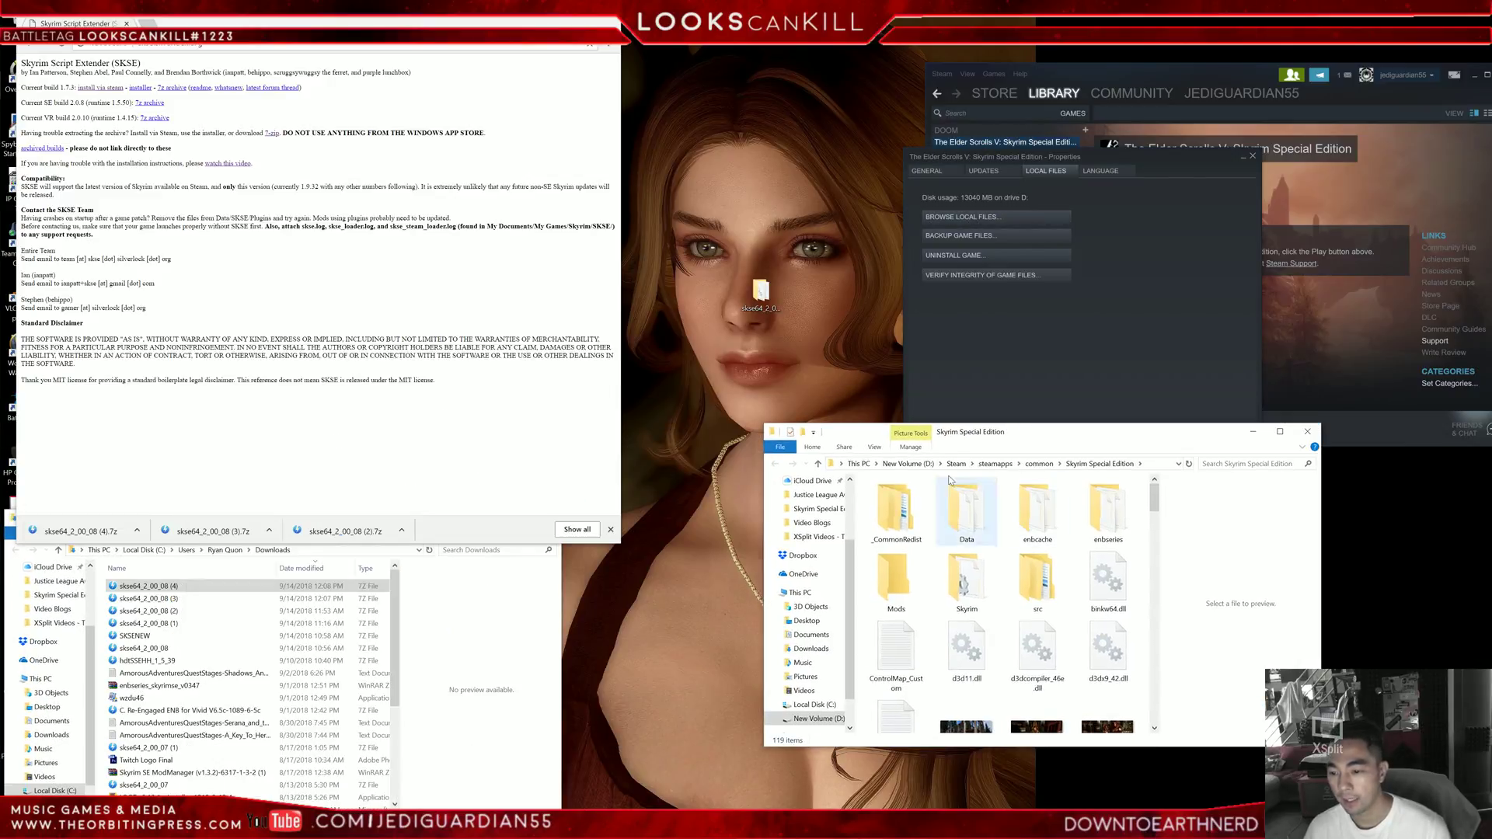
drag(1321, 746, 1380, 808)
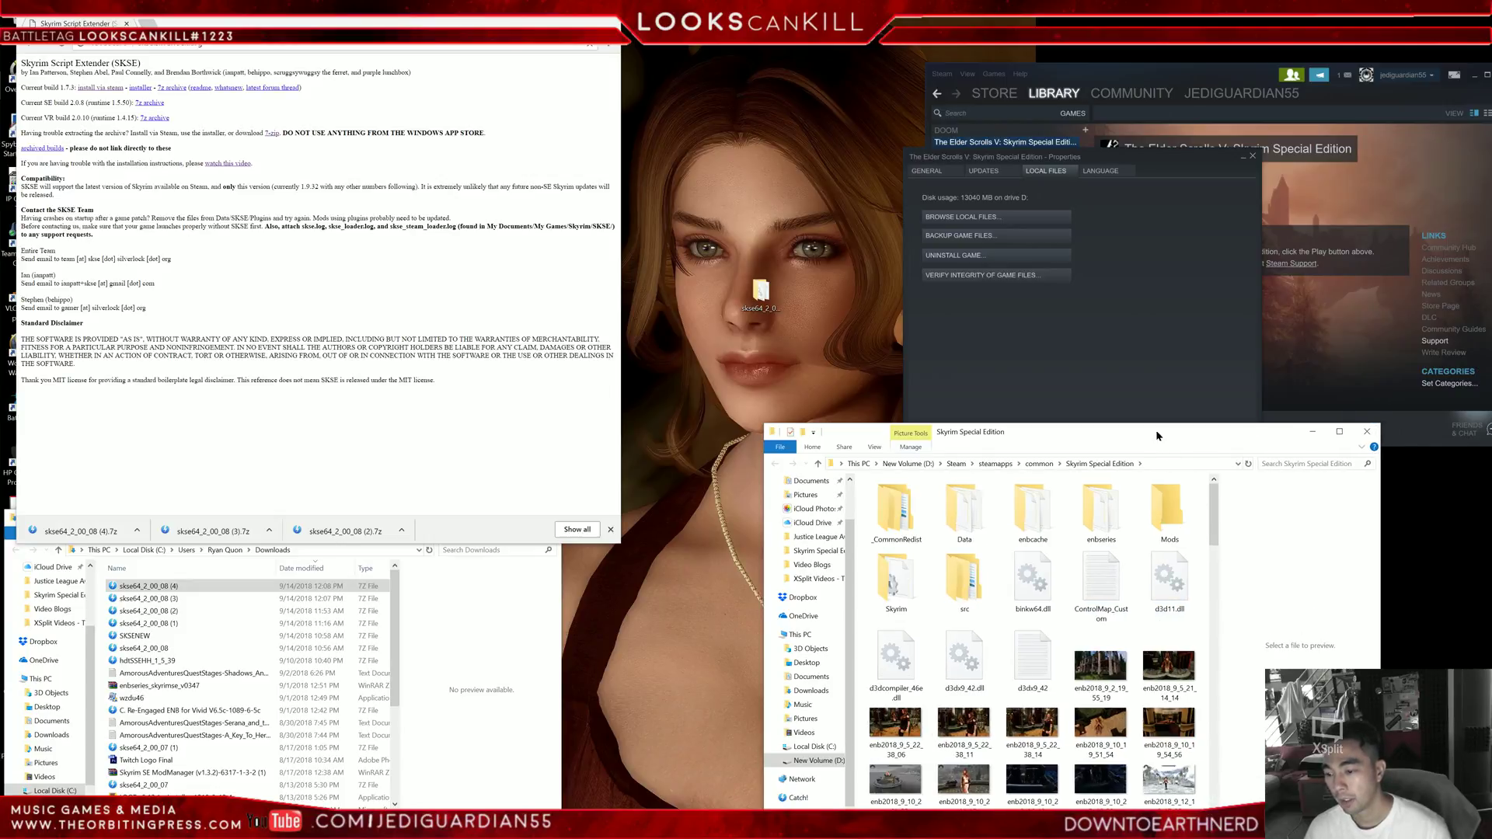
scroll(1119, 725, down, 10)
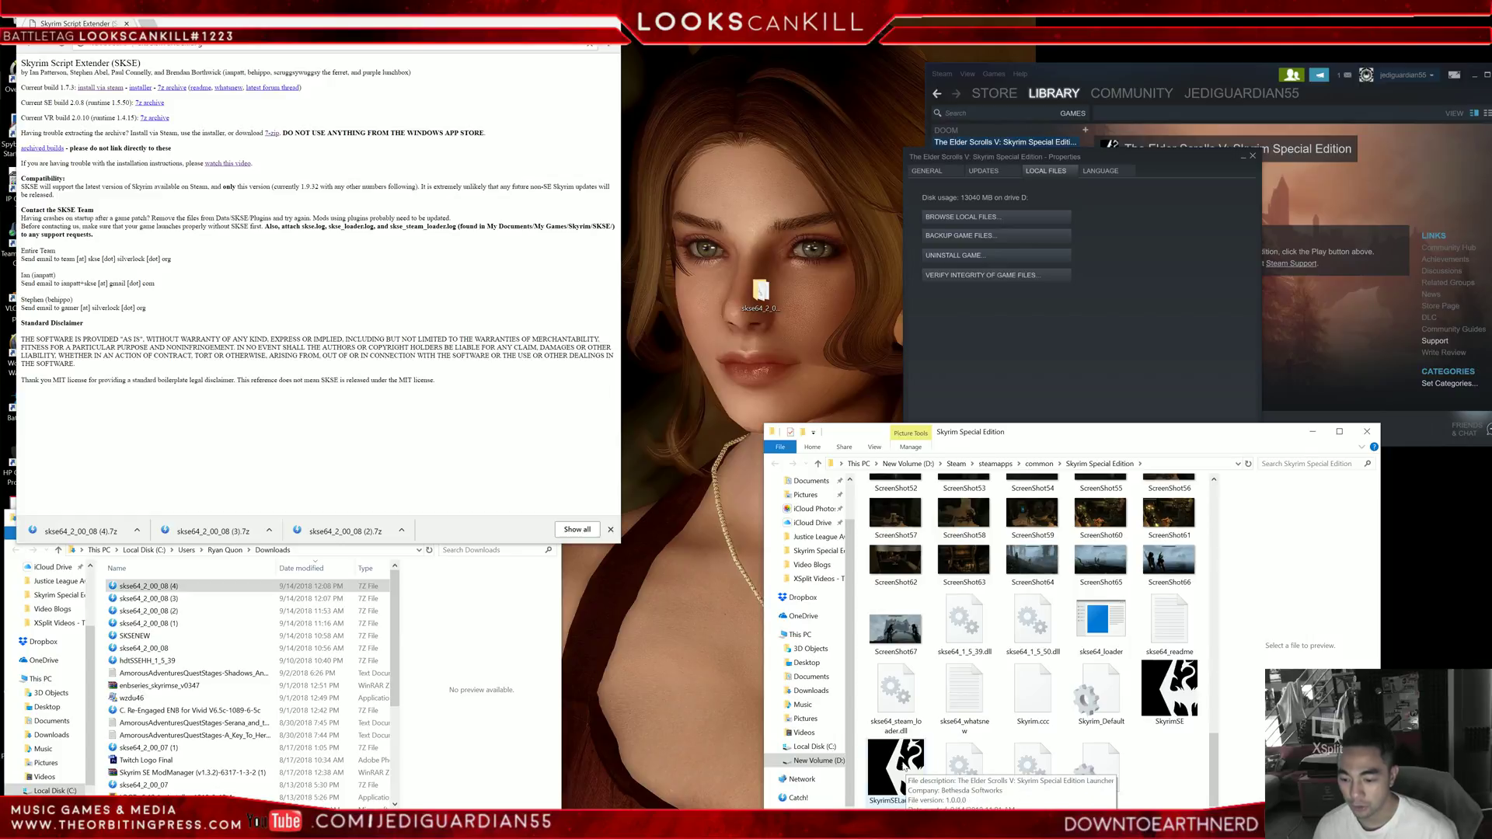
click(992, 339)
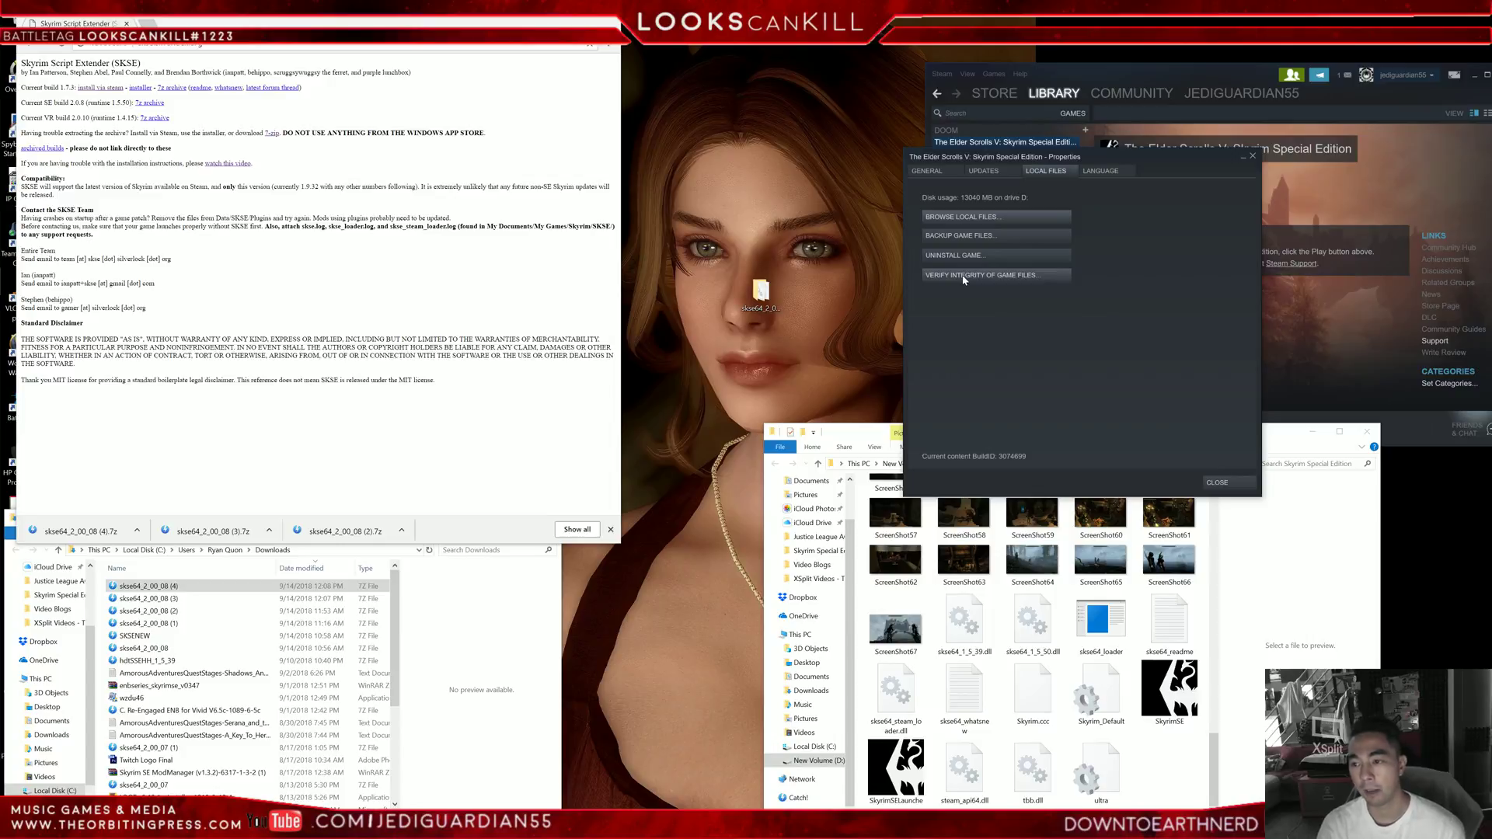
click(1291, 454)
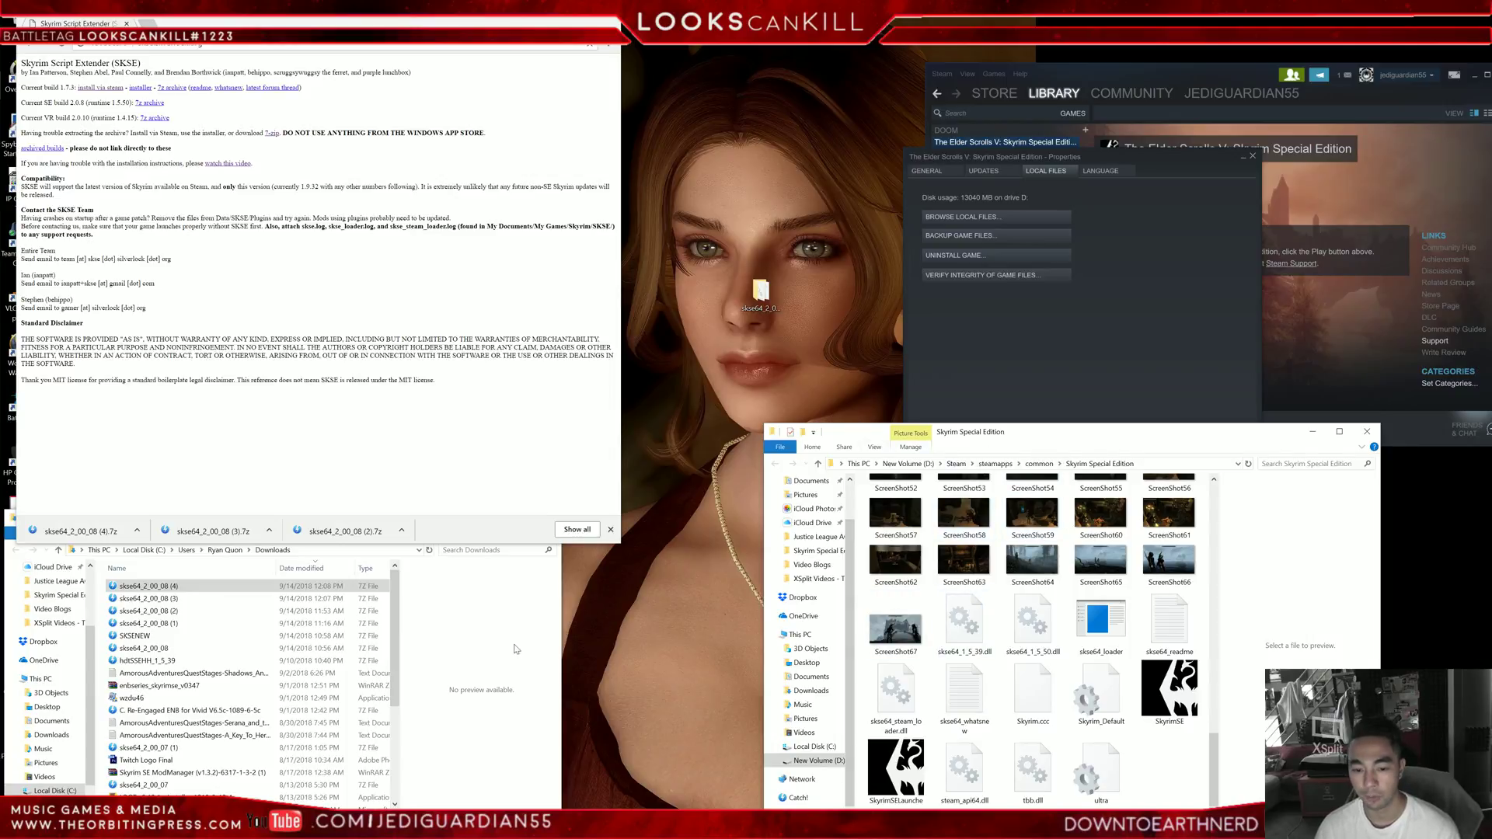
click(294, 556)
- Open skse64_readme from the extracted skse64_2_00_08 folder and highlight installation step 1
double_click(760, 292)
drag(992, 17, 245, 454)
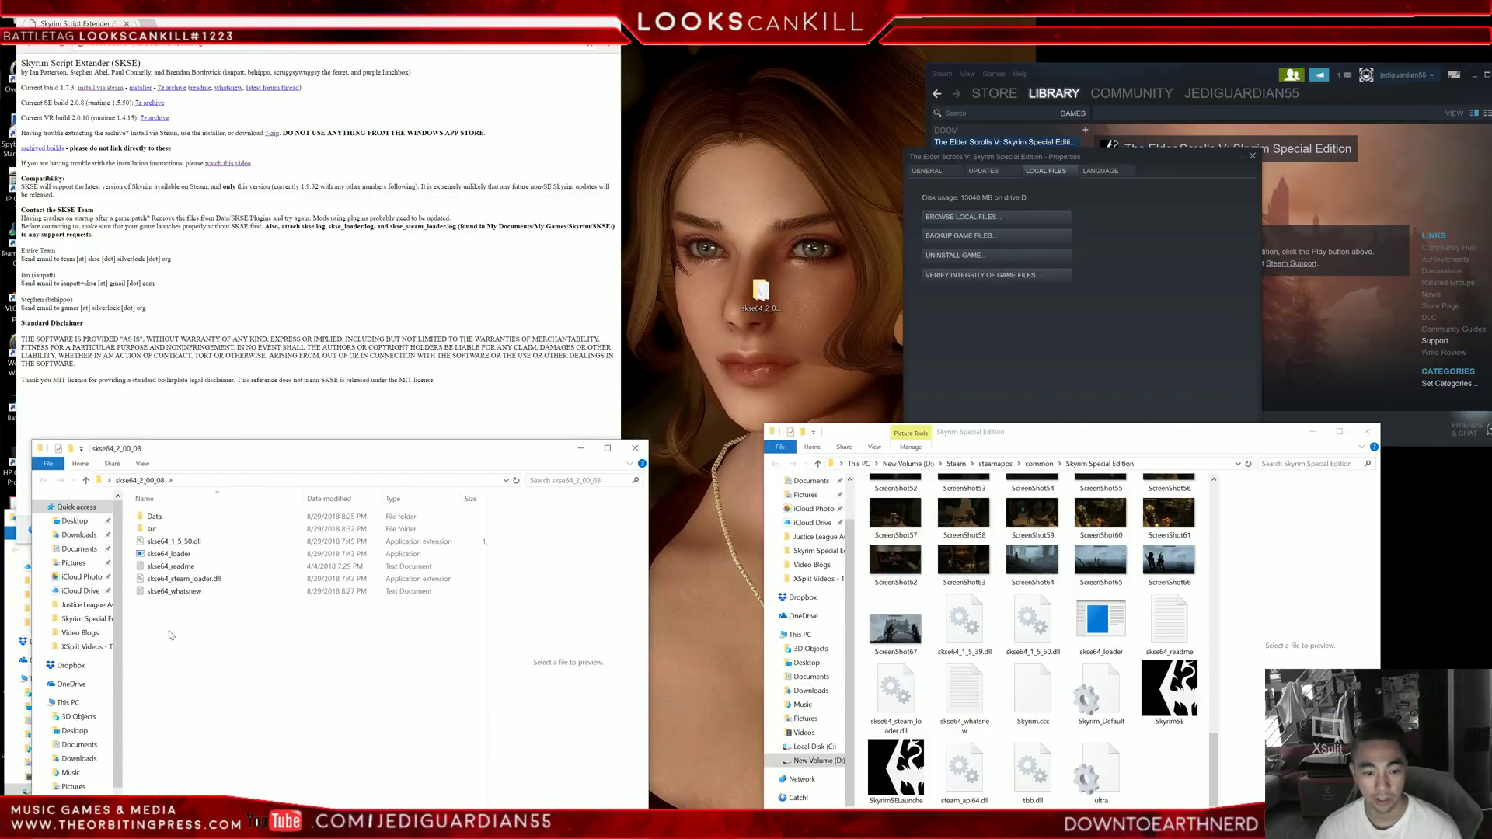
double_click(169, 566)
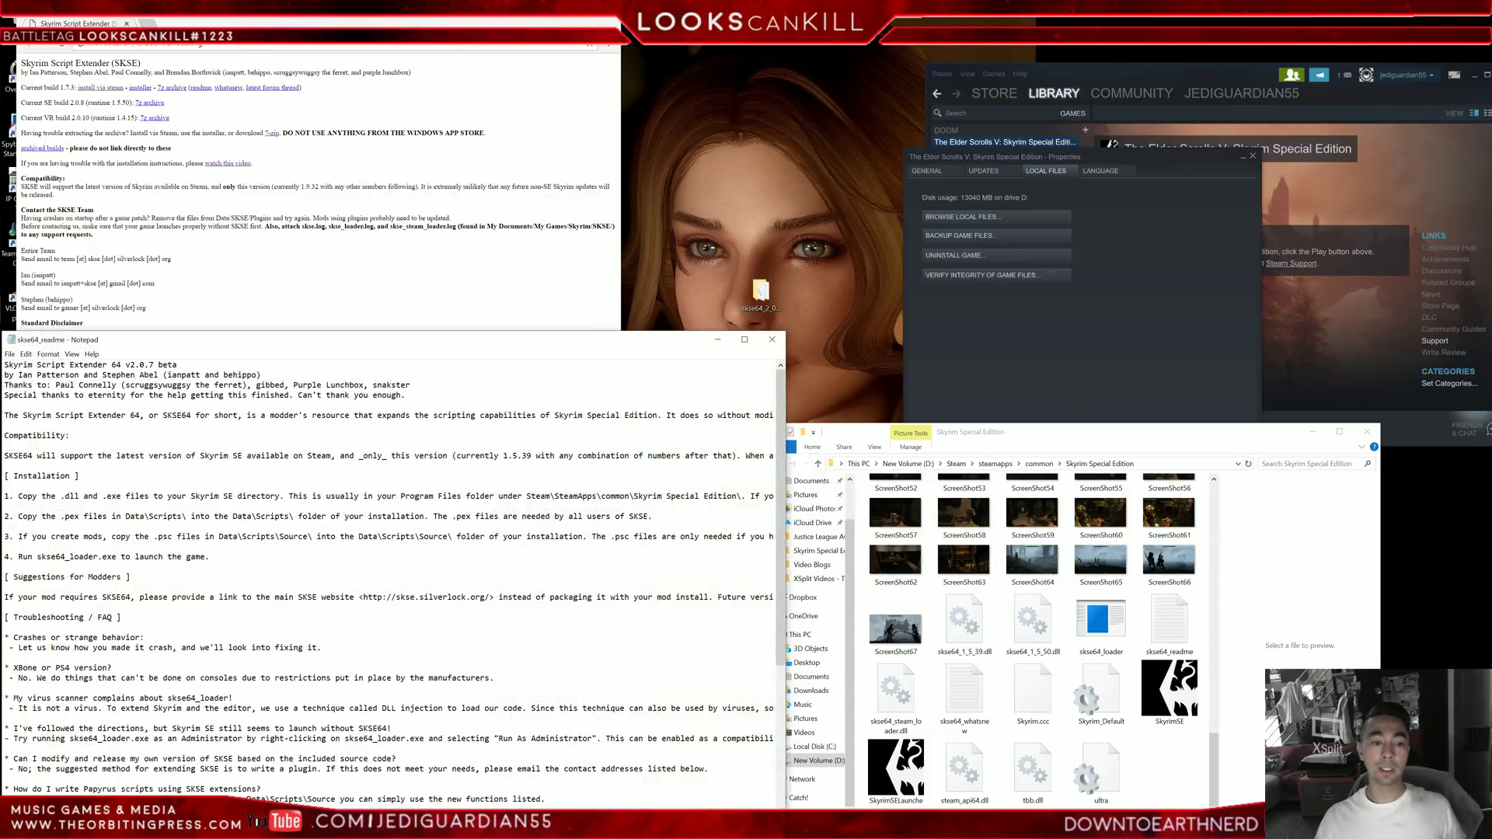
drag(328, 340, 970, 192)
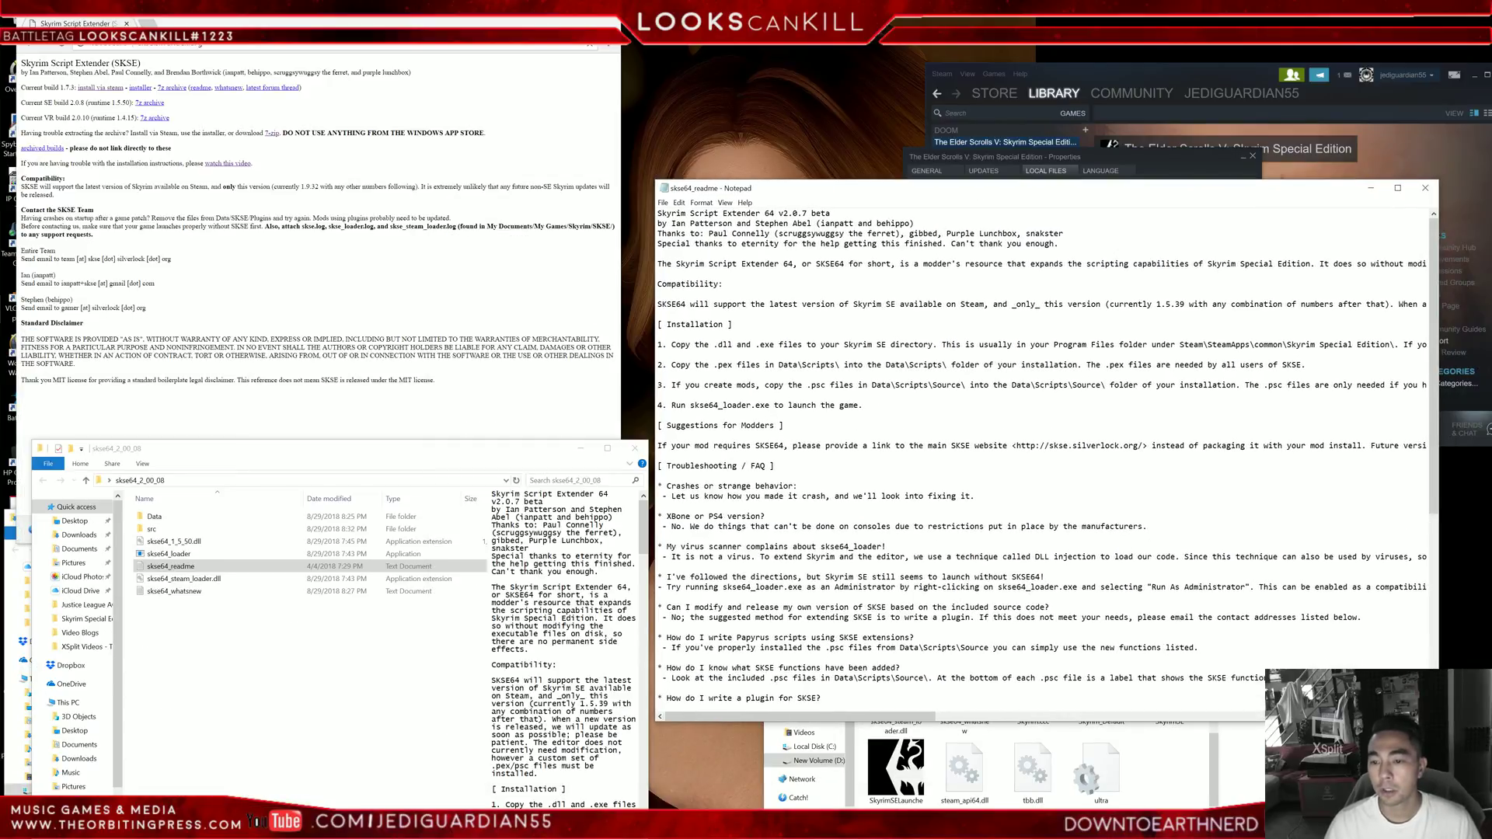
mouse_move(658, 344)
mouse_down()
mouse_move(988, 344)
mouse_move(658, 354)
mouse_up()
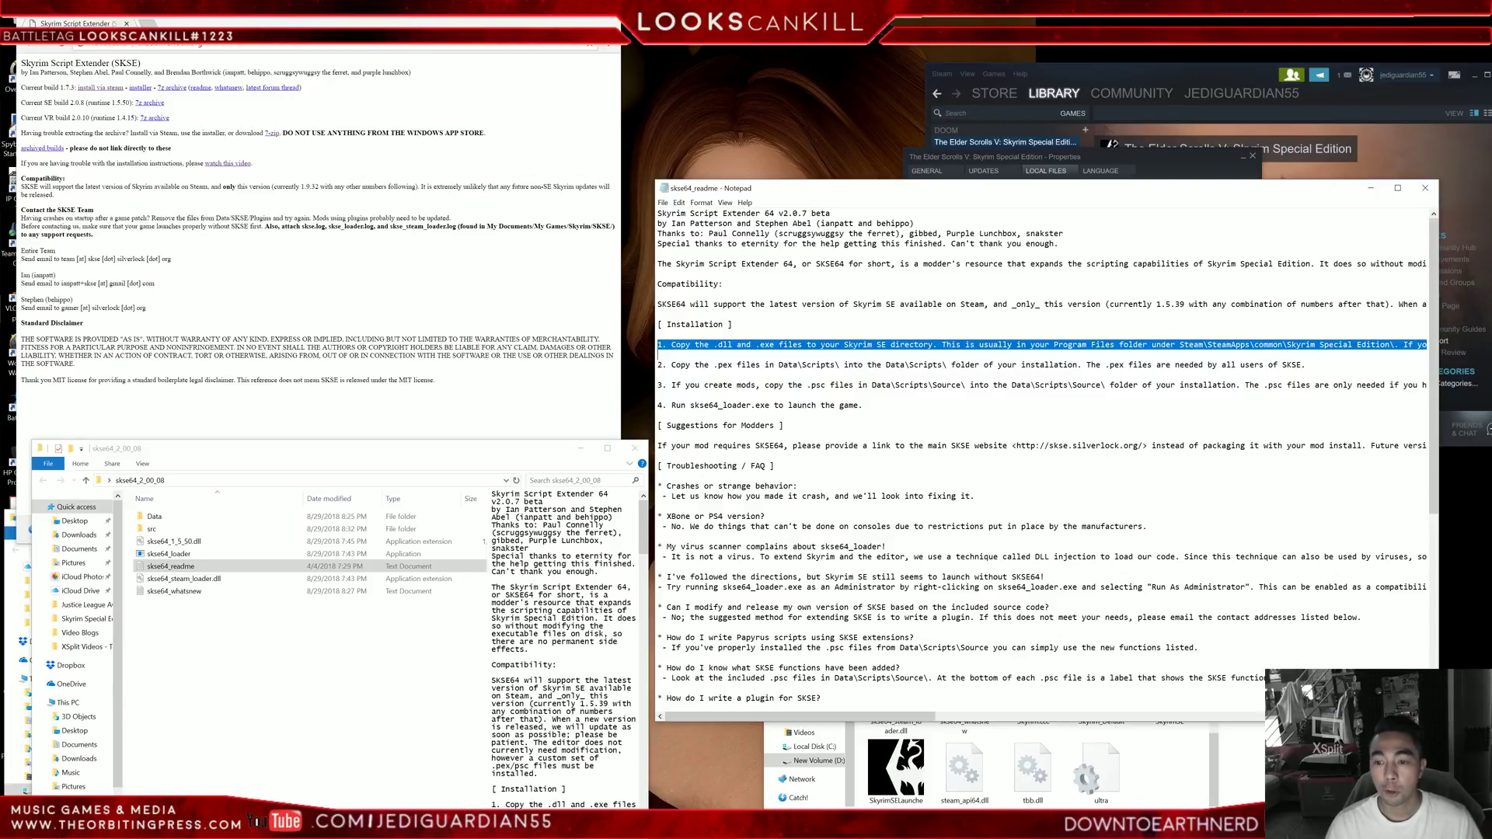
- Copy the five loose SKSE64 files into the Skyrim Special Edition folder, replacing older copies
click(1371, 189)
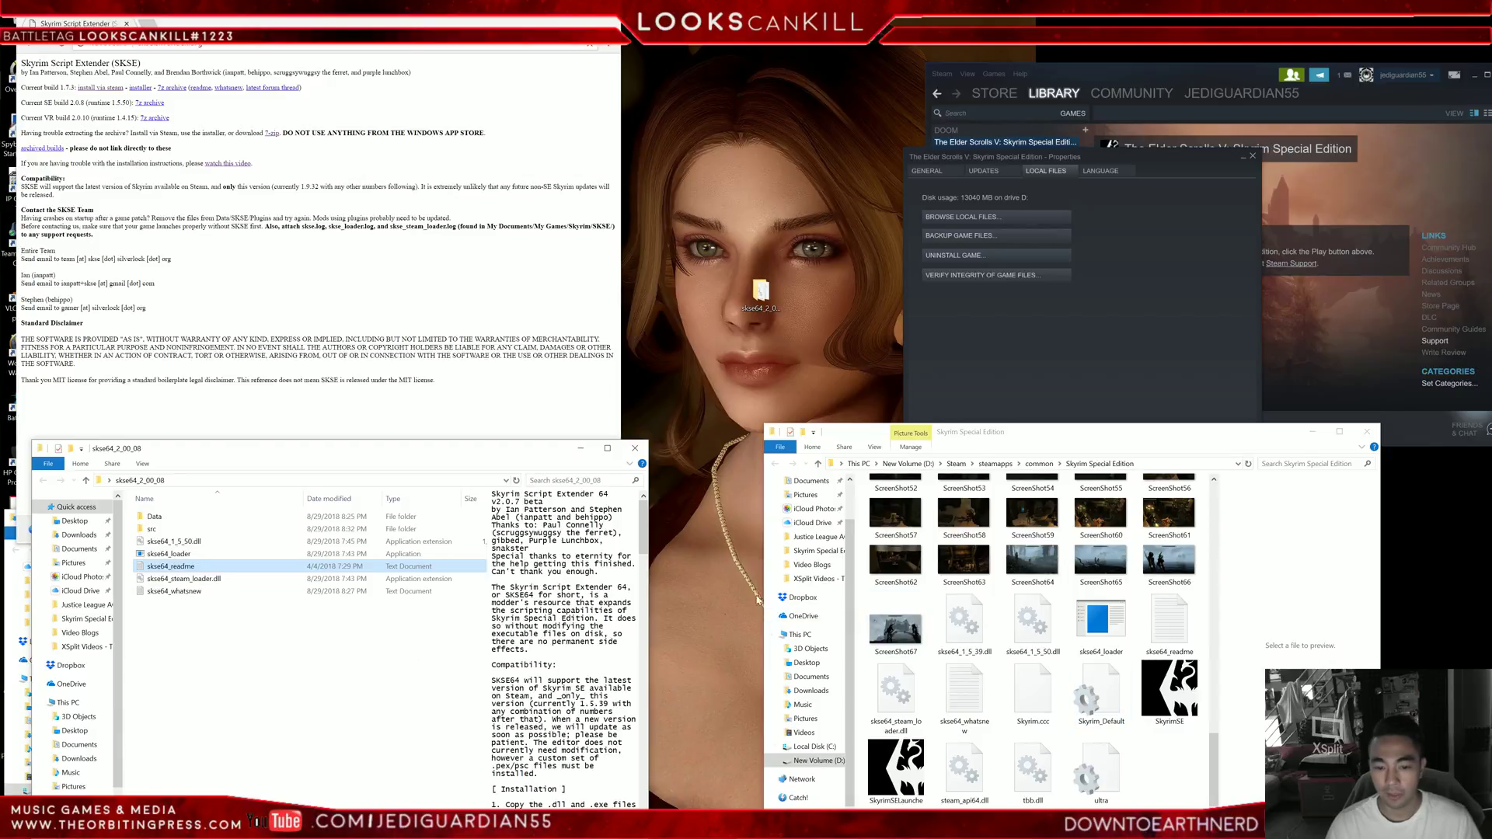
drag(160, 653, 167, 543)
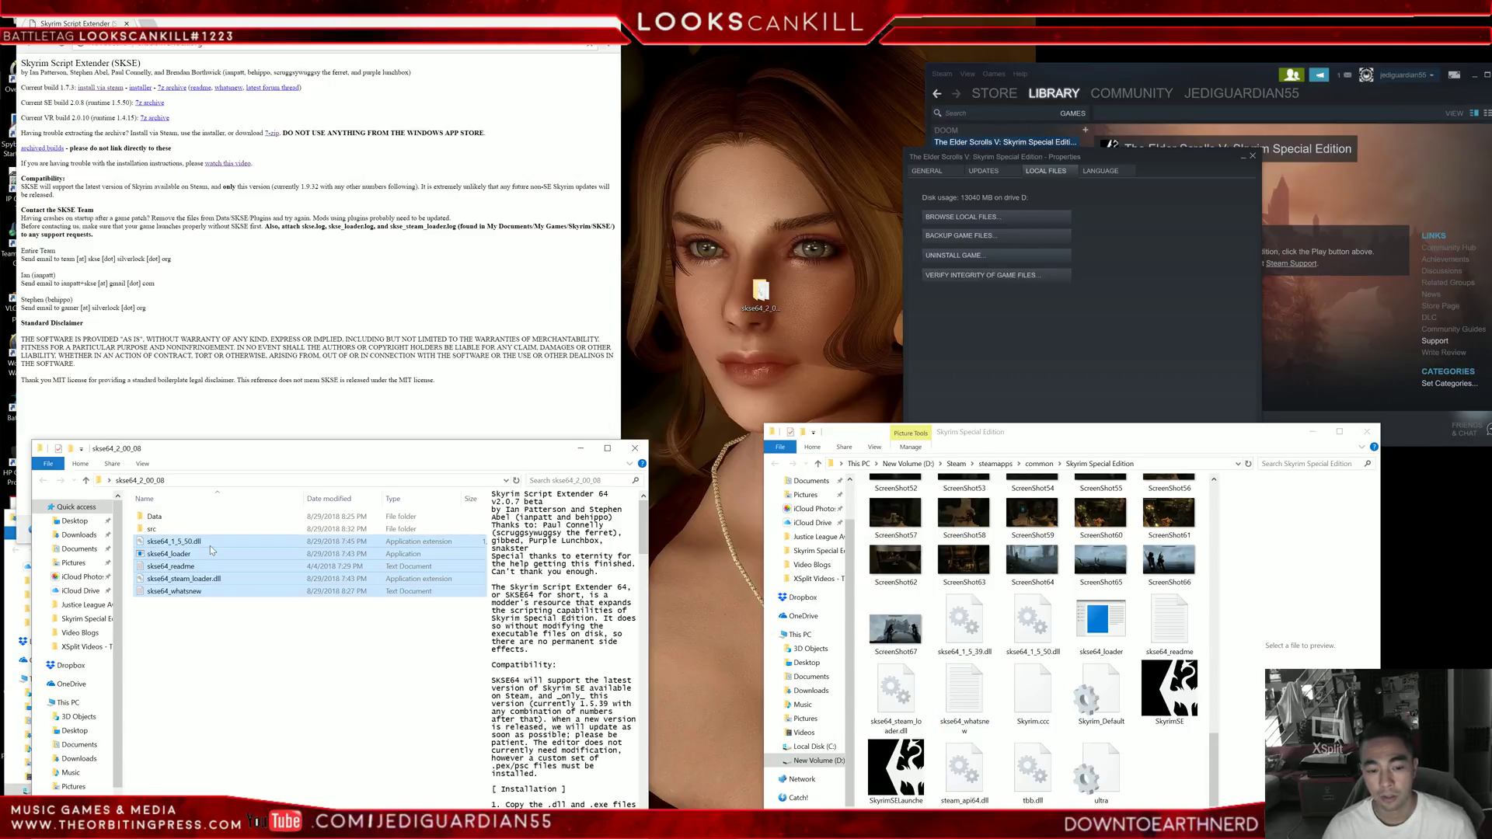
drag(208, 543, 964, 622)
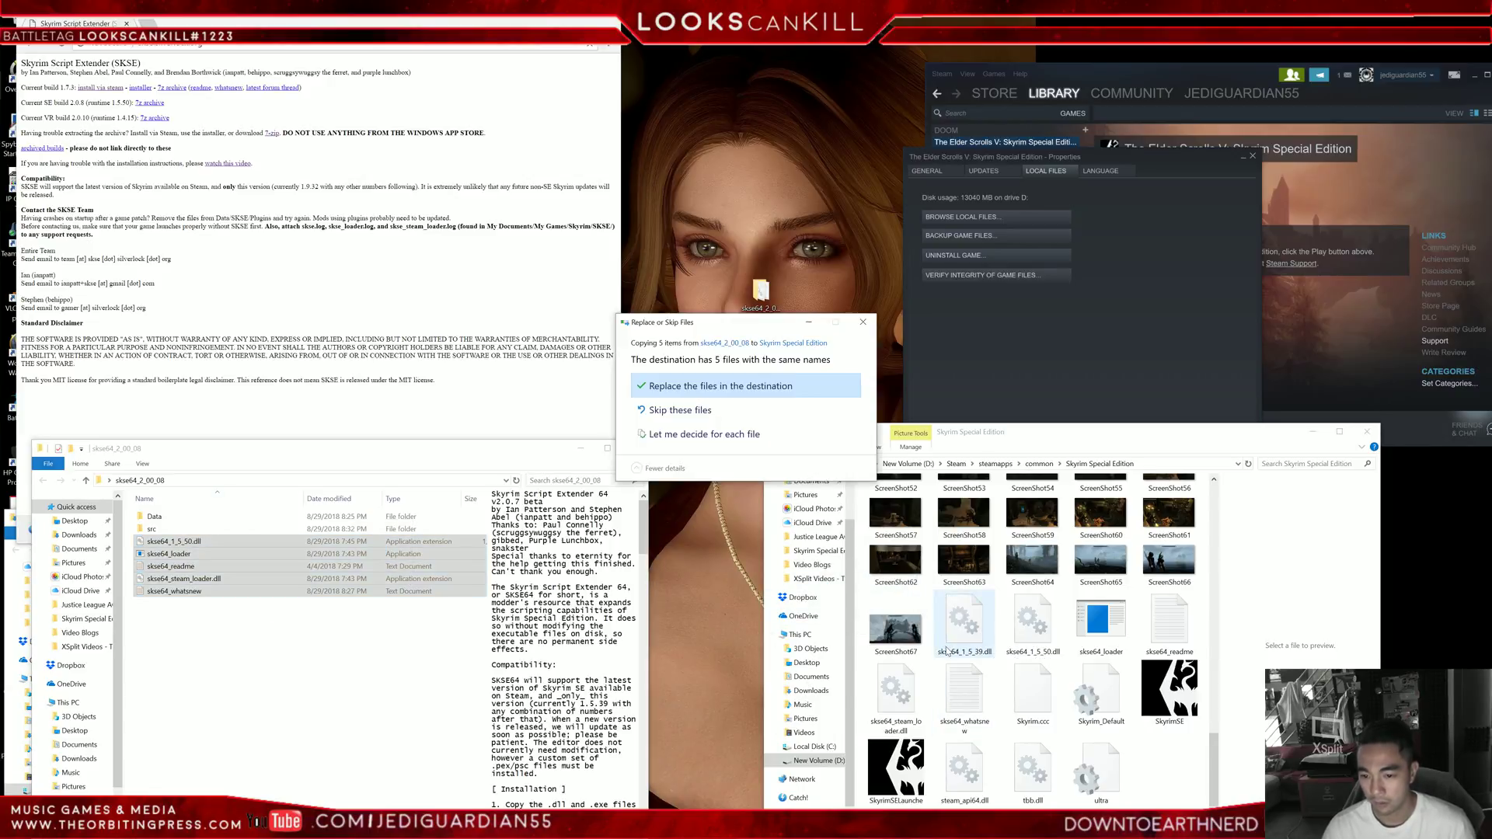
click(735, 386)
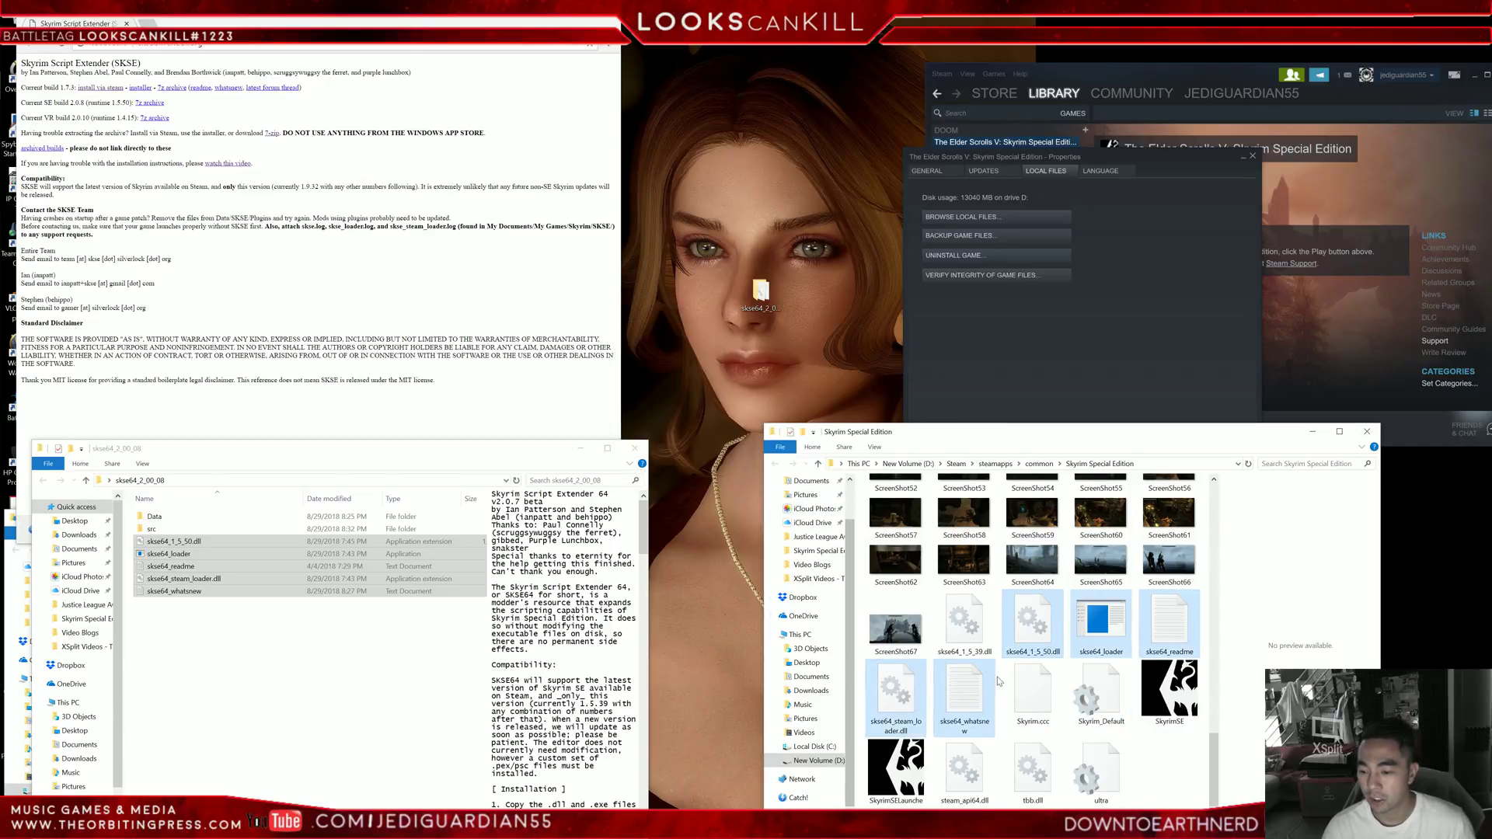
- Inspect skse64_loader's actions in the game folder, then clear the SKSE folder selection
click(1108, 633)
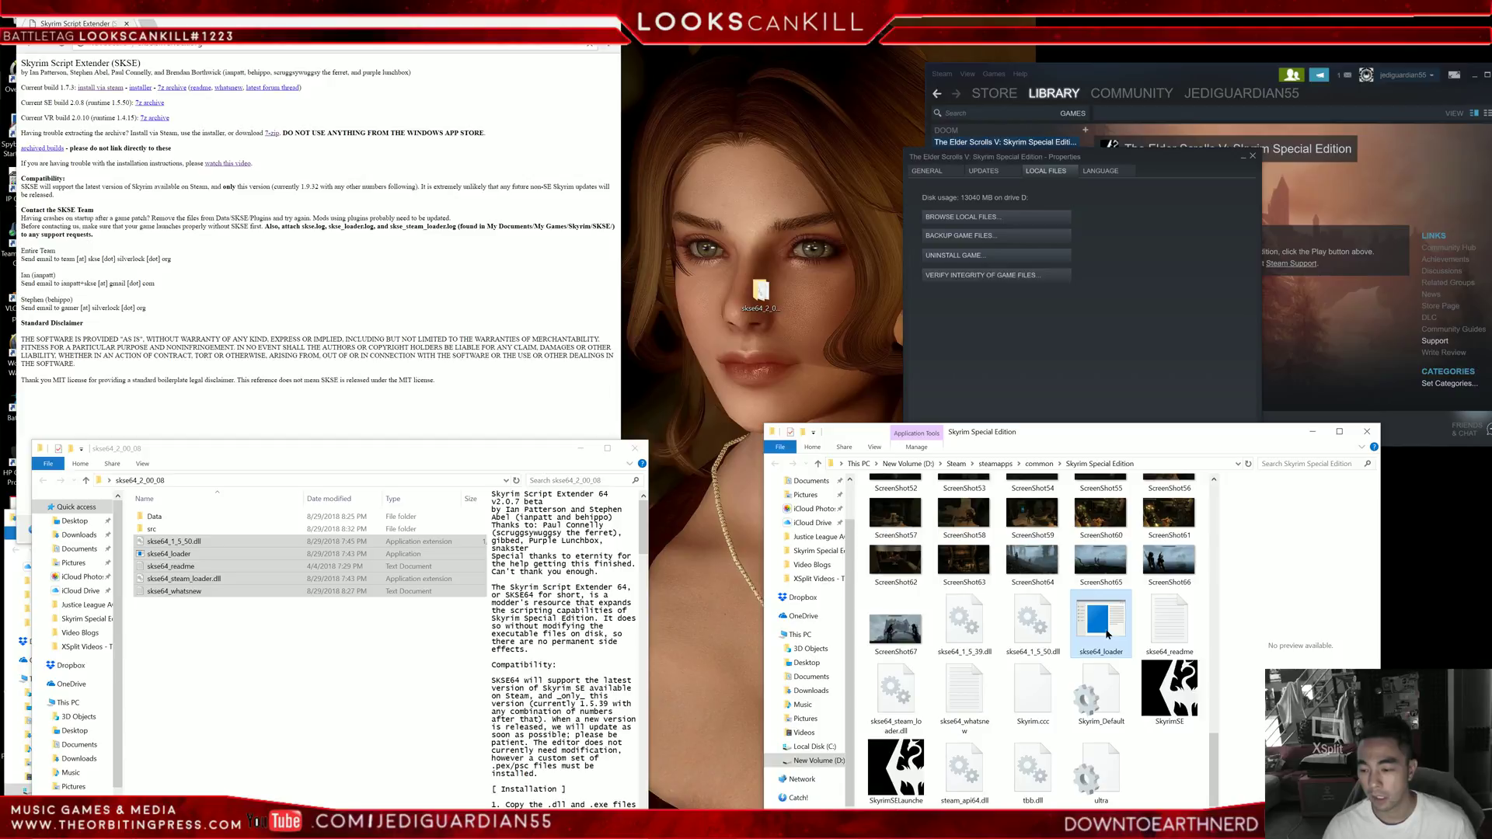
right_click(1108, 633)
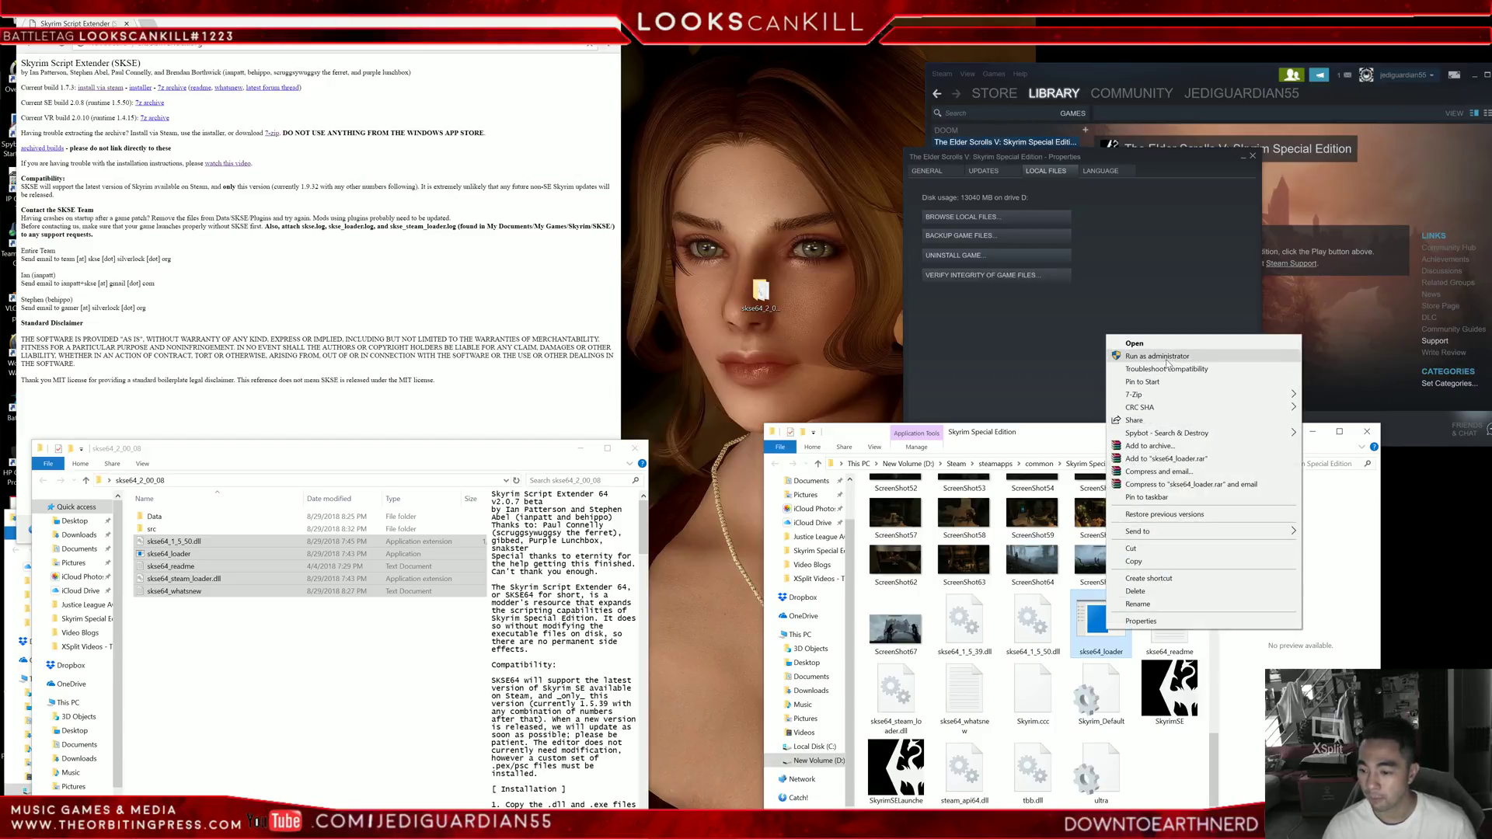
click(1172, 796)
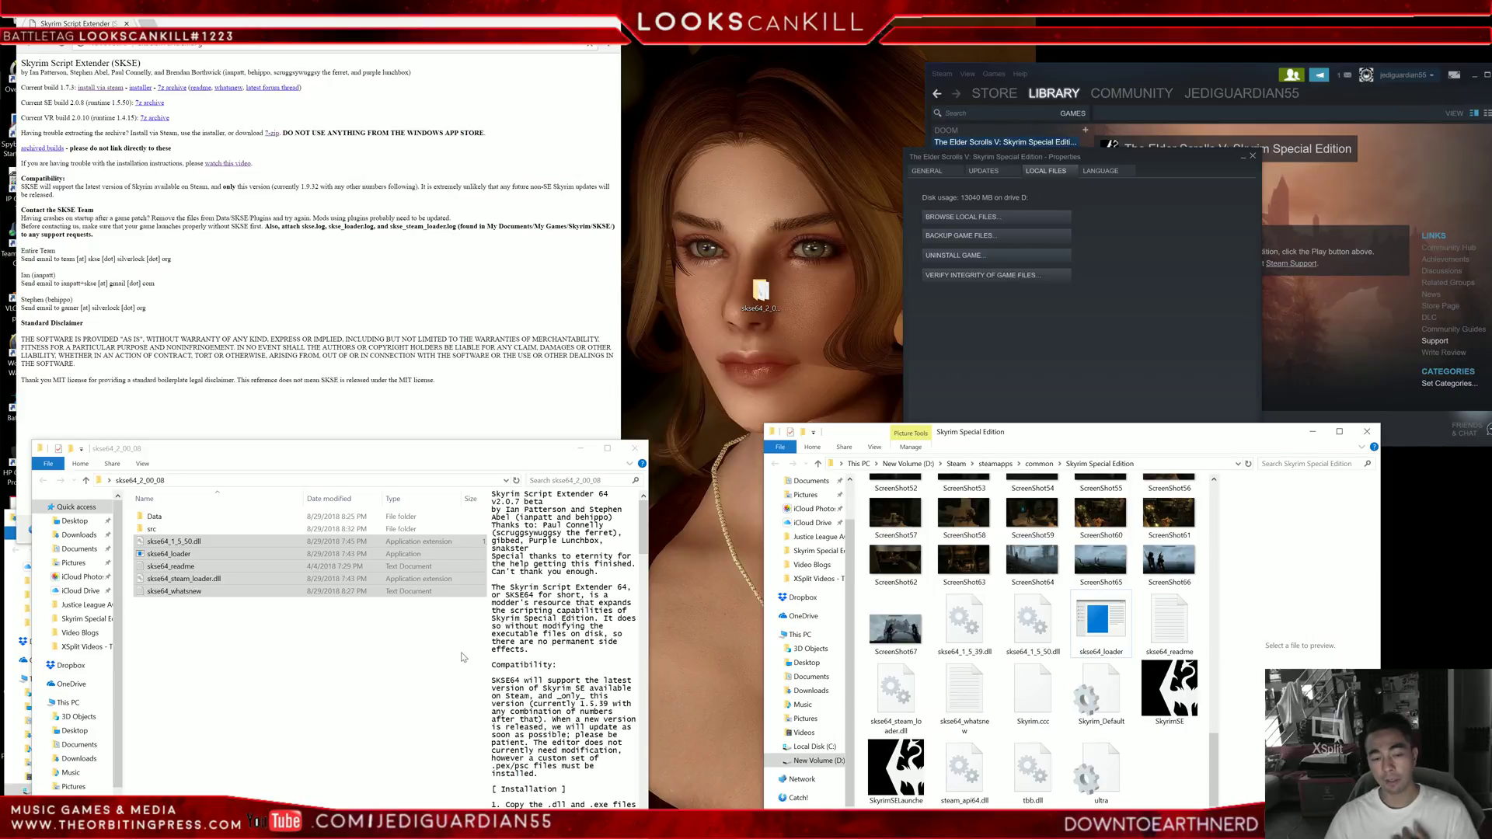
scroll(967, 673, up, 15)
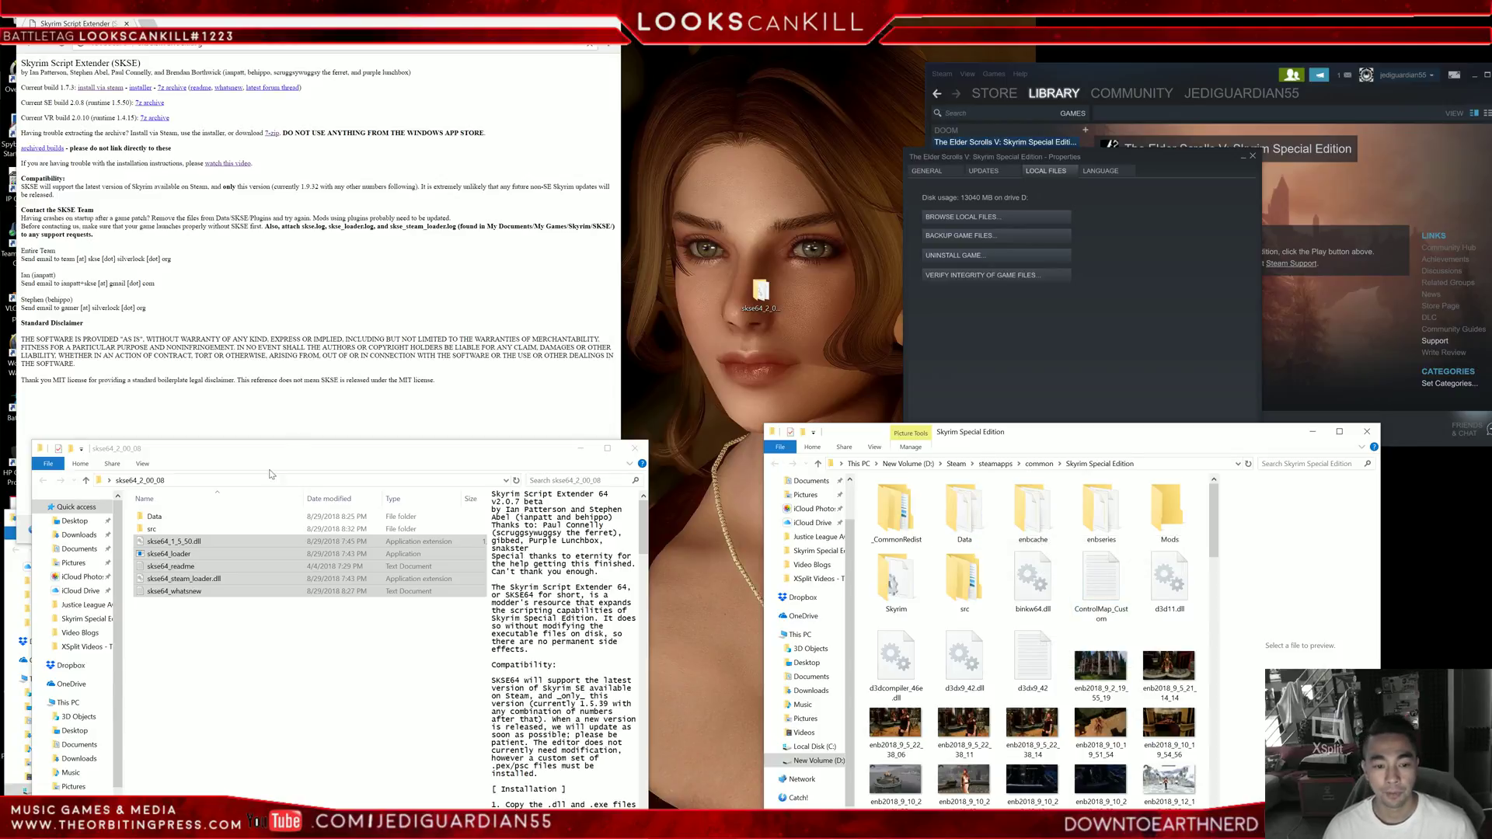
click(187, 592)
double_click(179, 566)
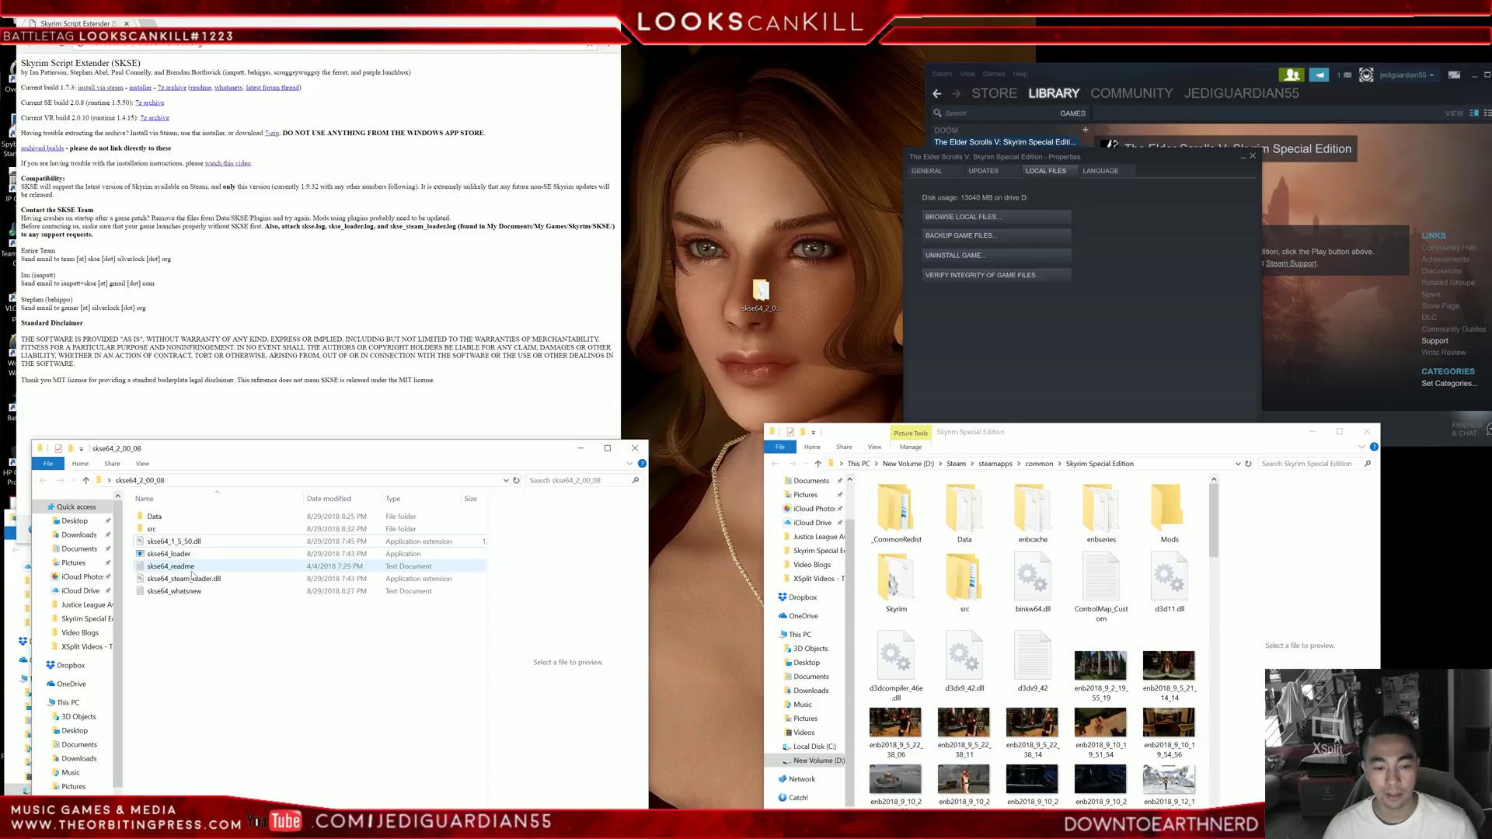
drag(430, 343, 501, 166)
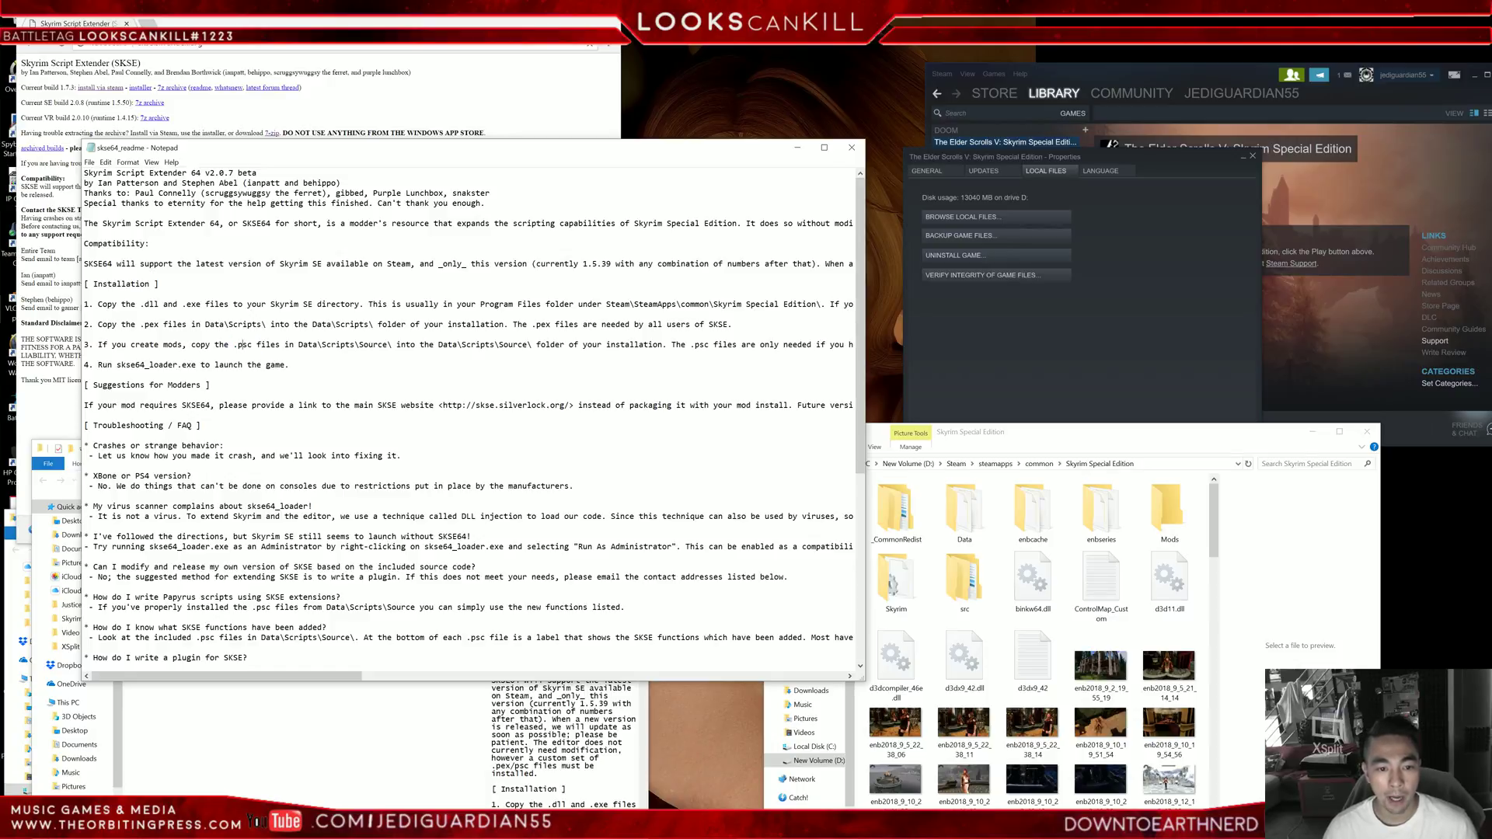
drag(87, 324, 736, 324)
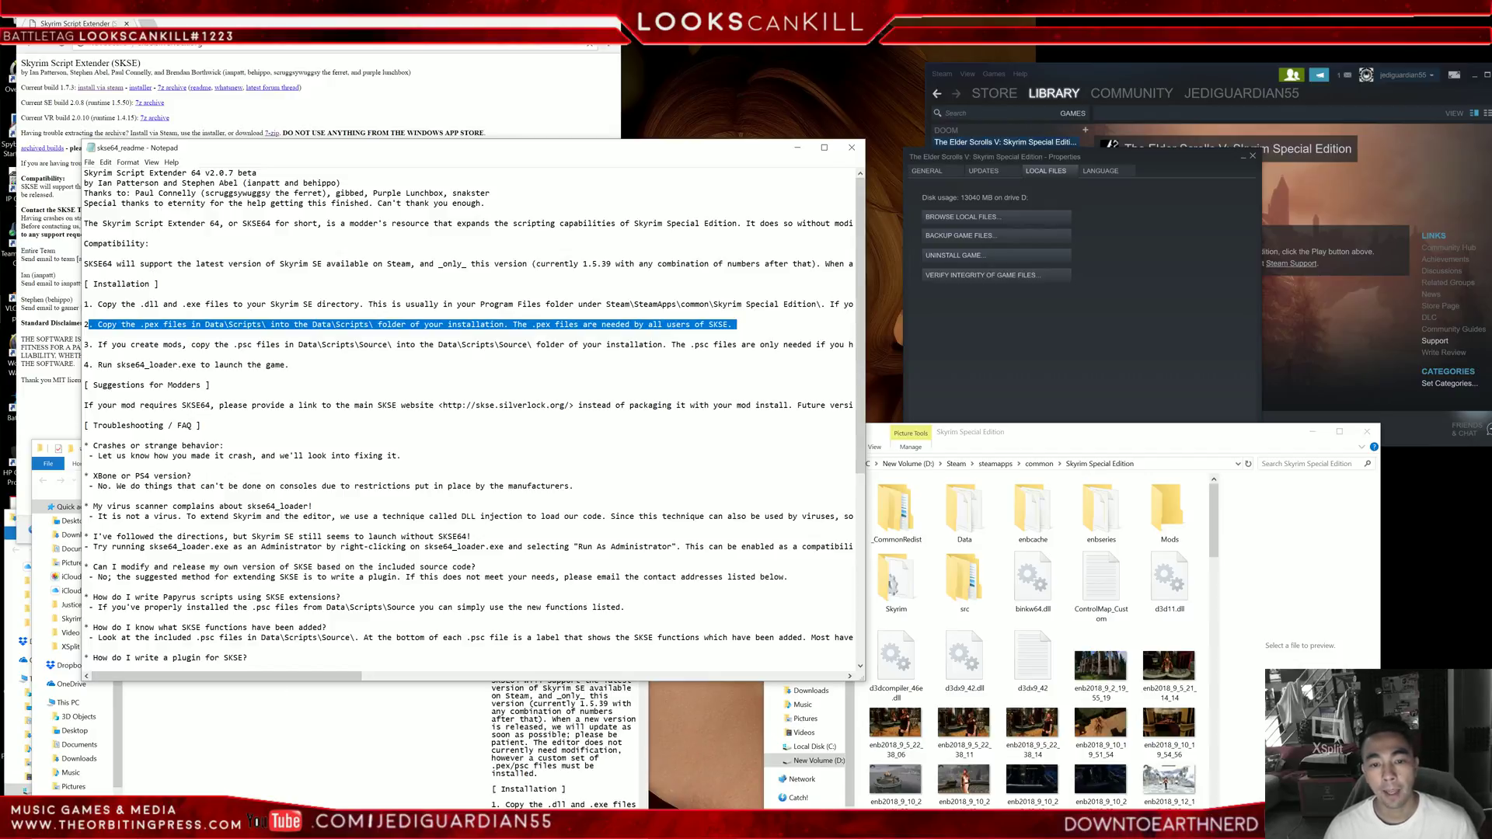
click(155, 325)
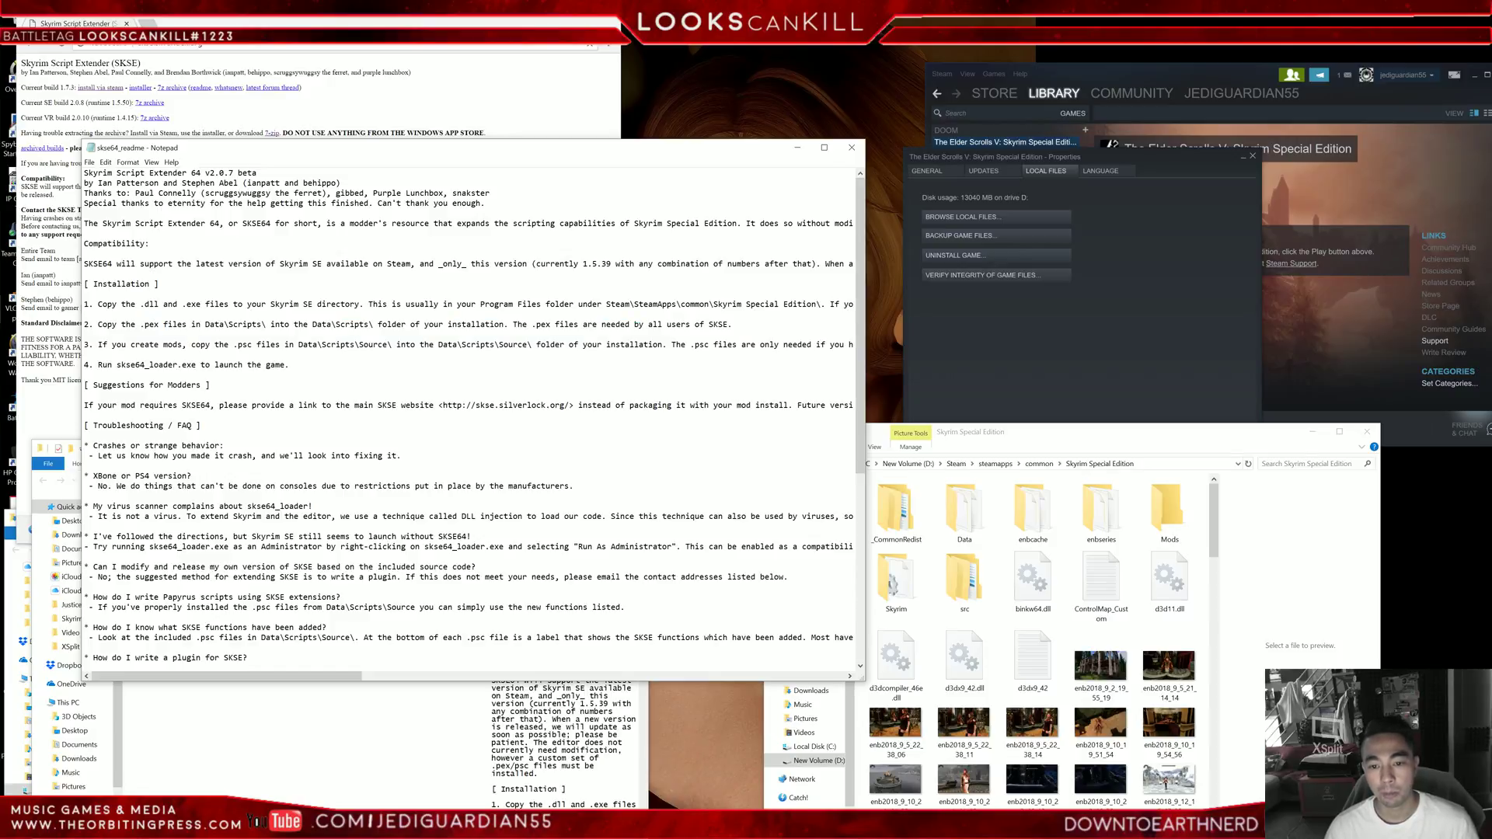
click(853, 149)
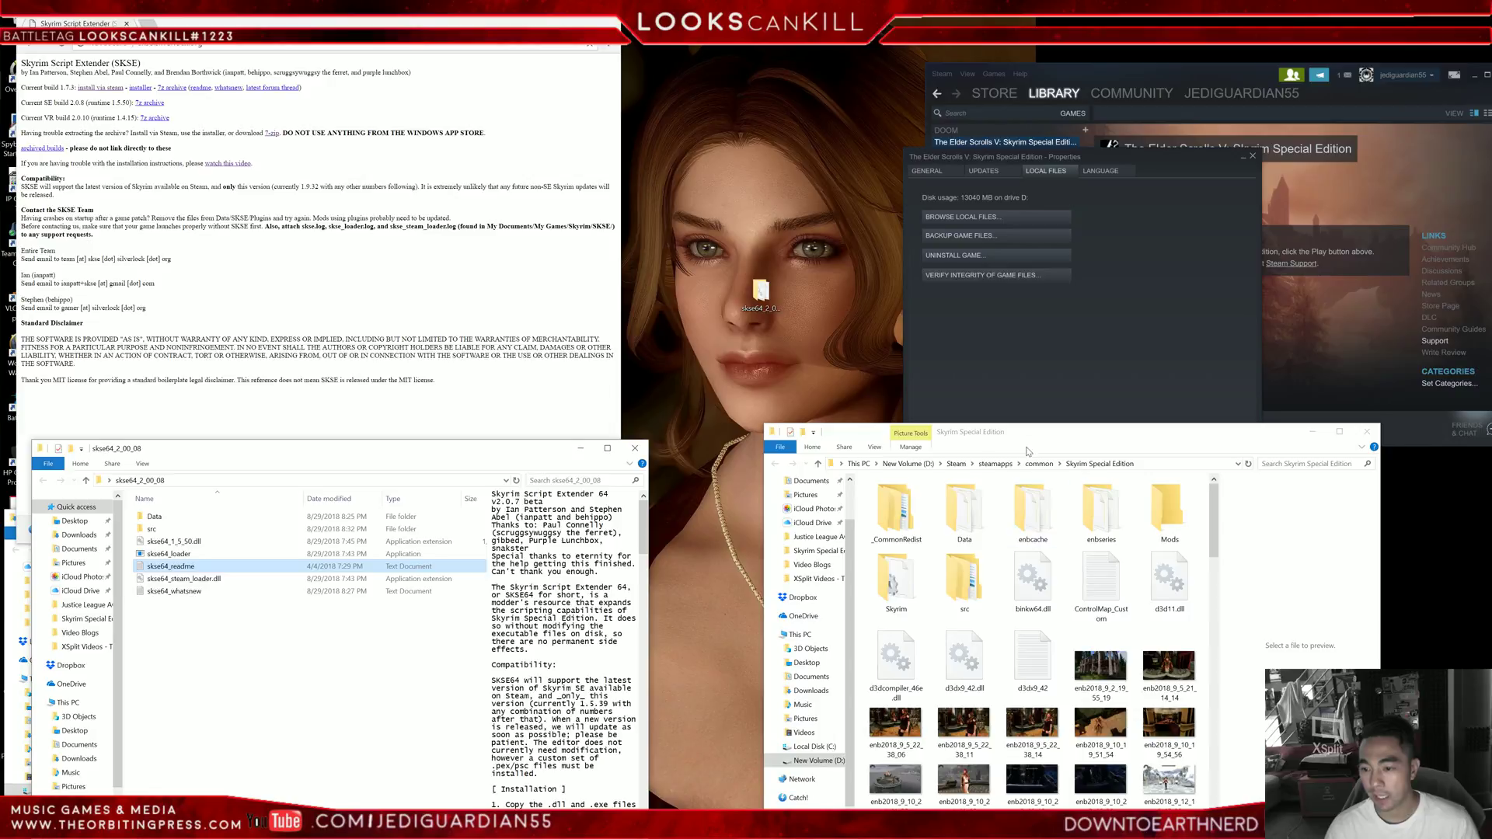
- Open Data\Scripts in the Skyrim Special Edition game folder
click(981, 533)
double_click(980, 533)
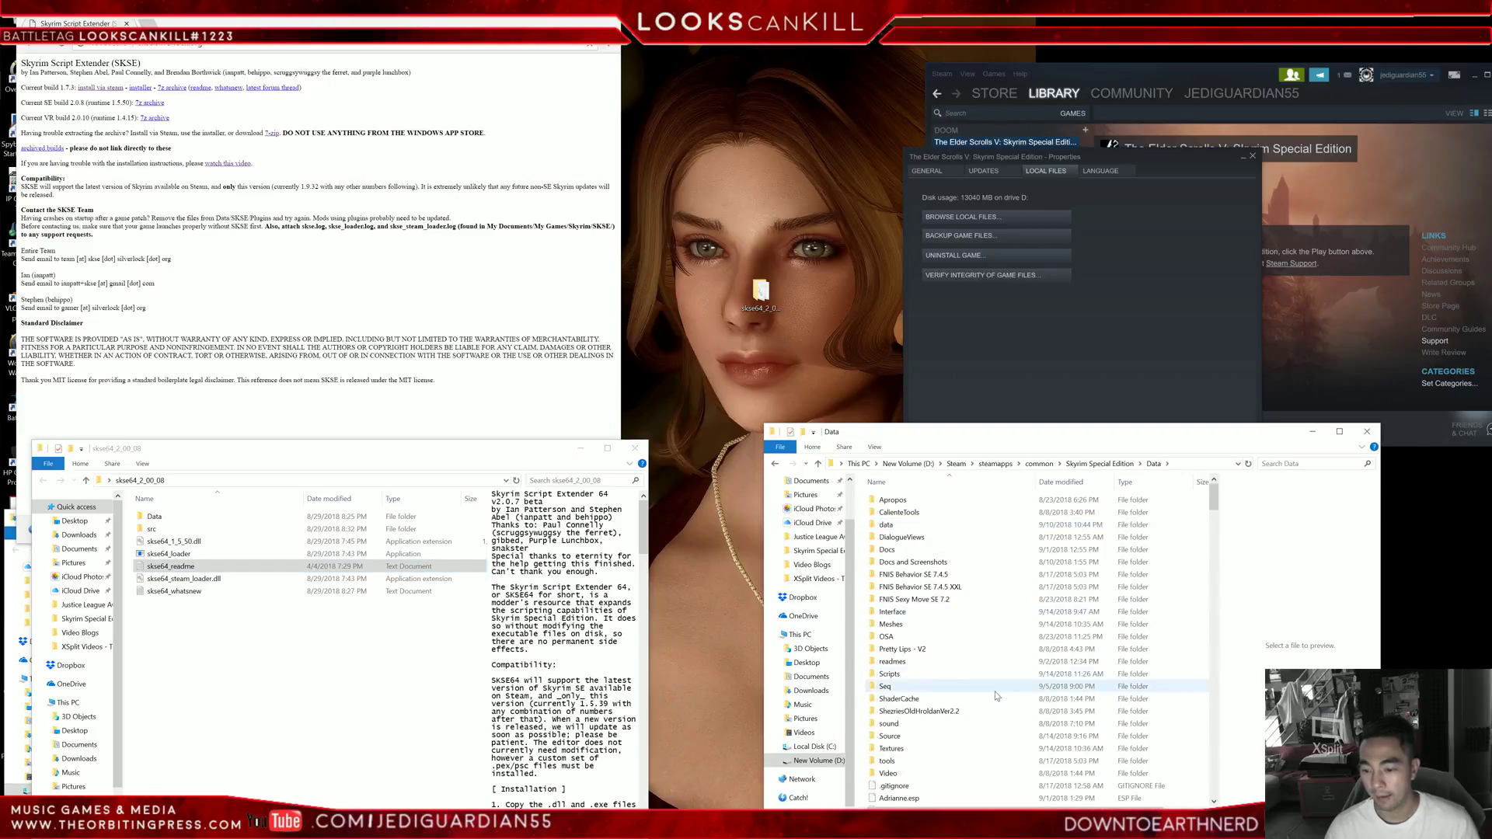
double_click(889, 673)
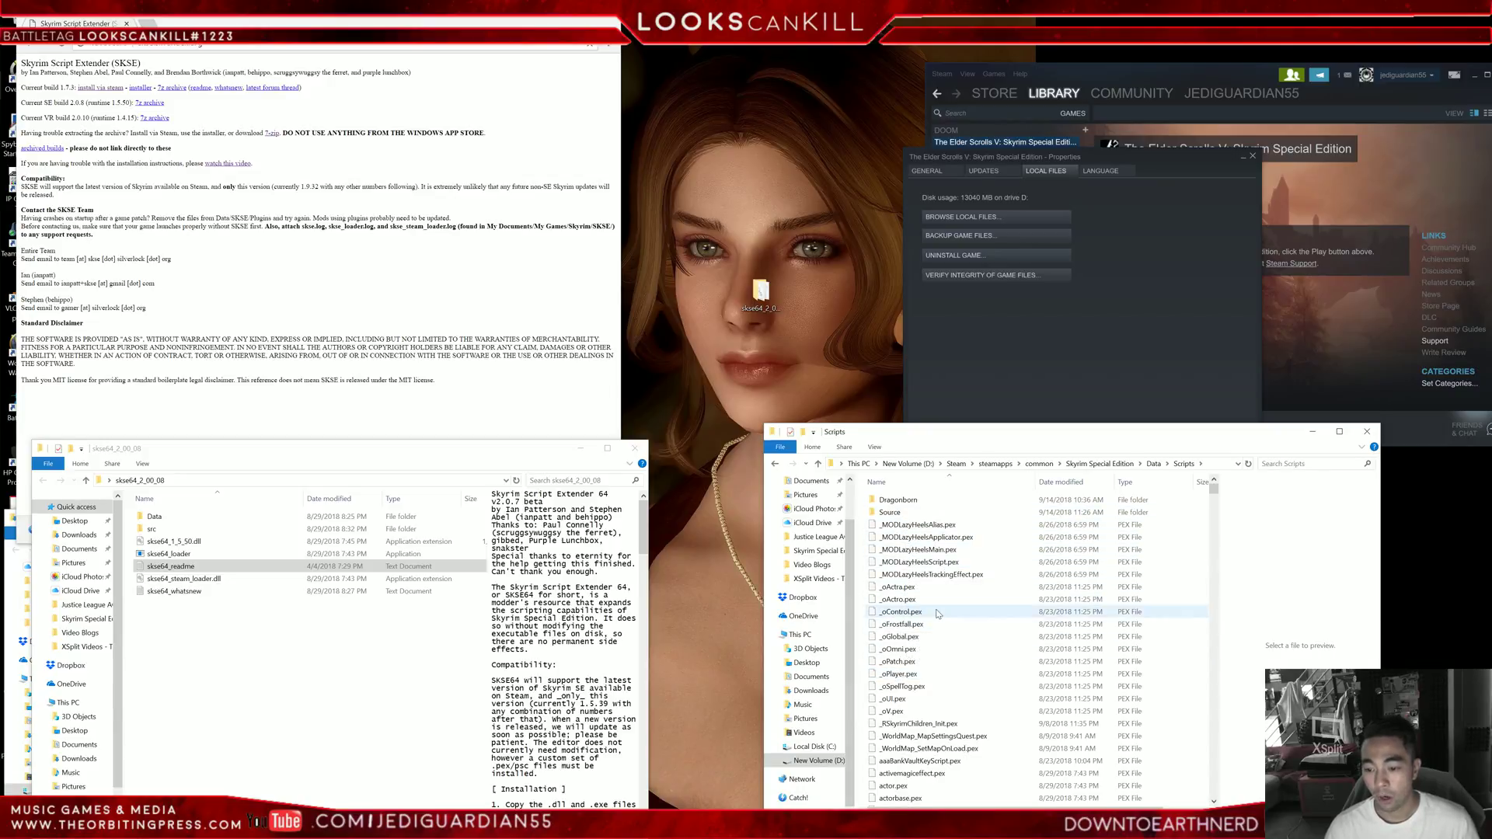
scroll(992, 724, down, 2)
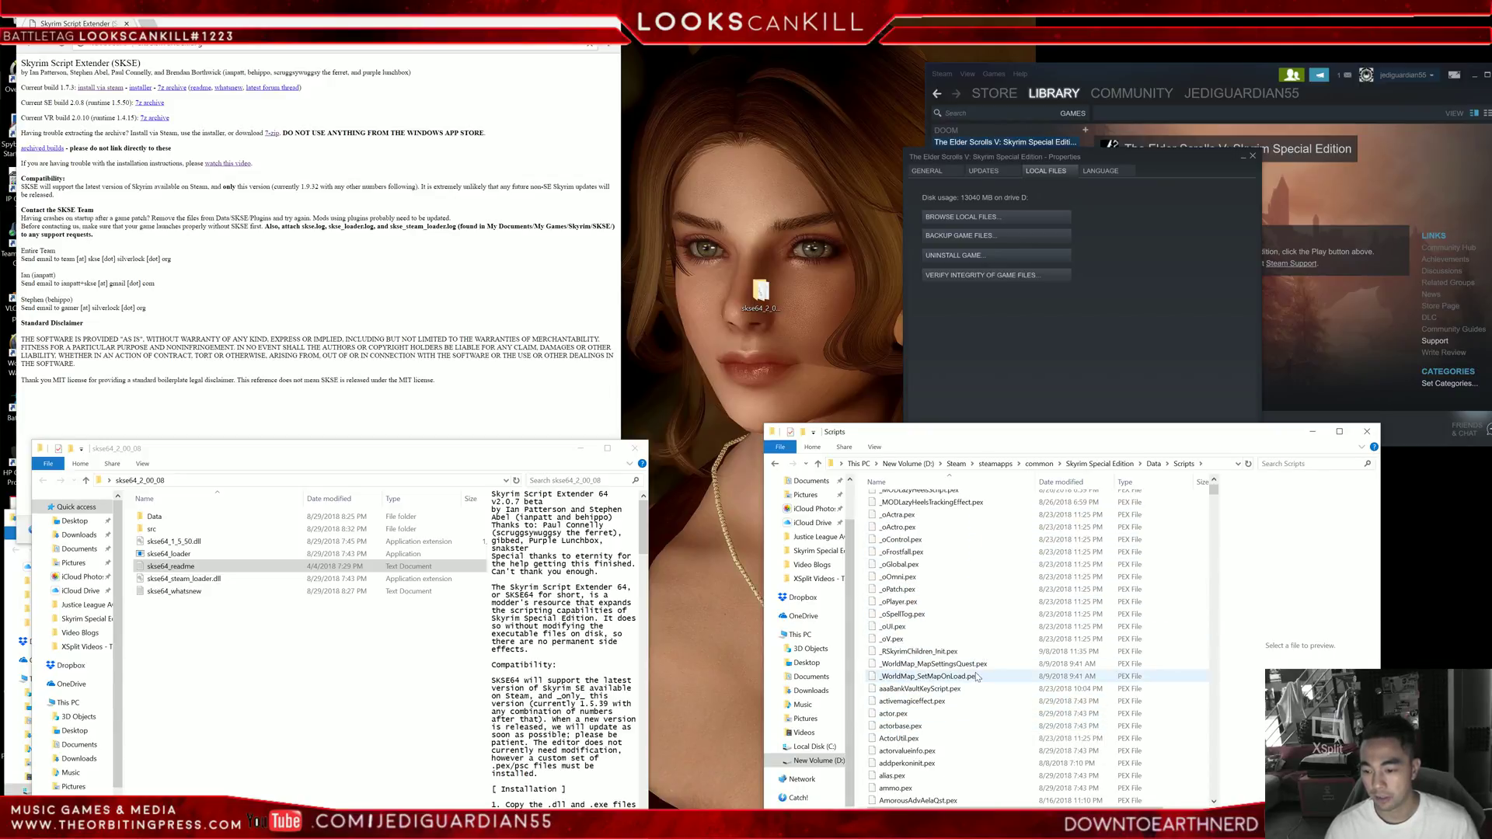
- Open the SKSE download's Data\Scripts folder of .pex files
double_click(210, 525)
double_click(210, 527)
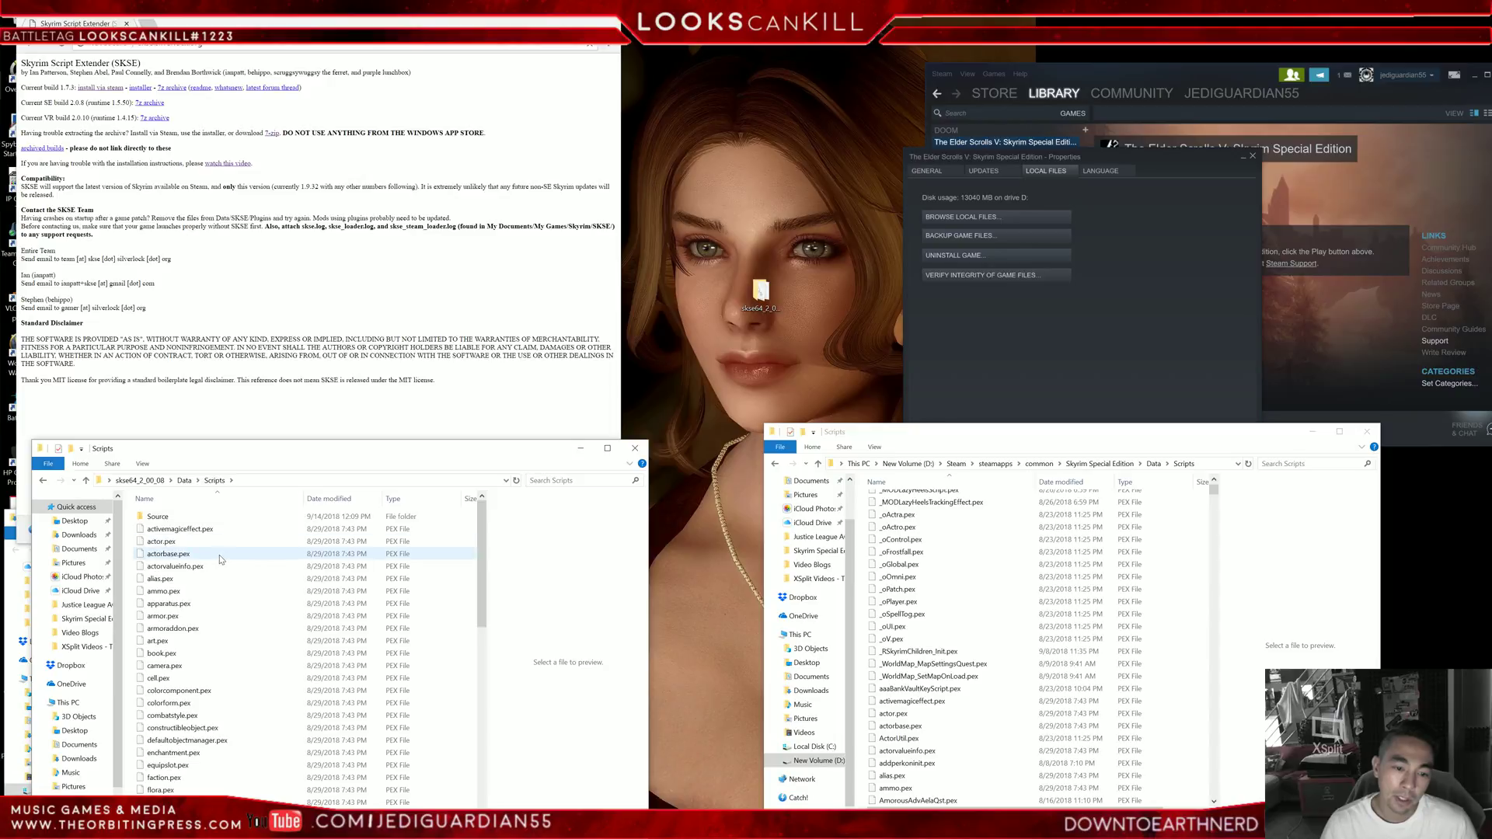
click(222, 531)
scroll(249, 637, down, 10)
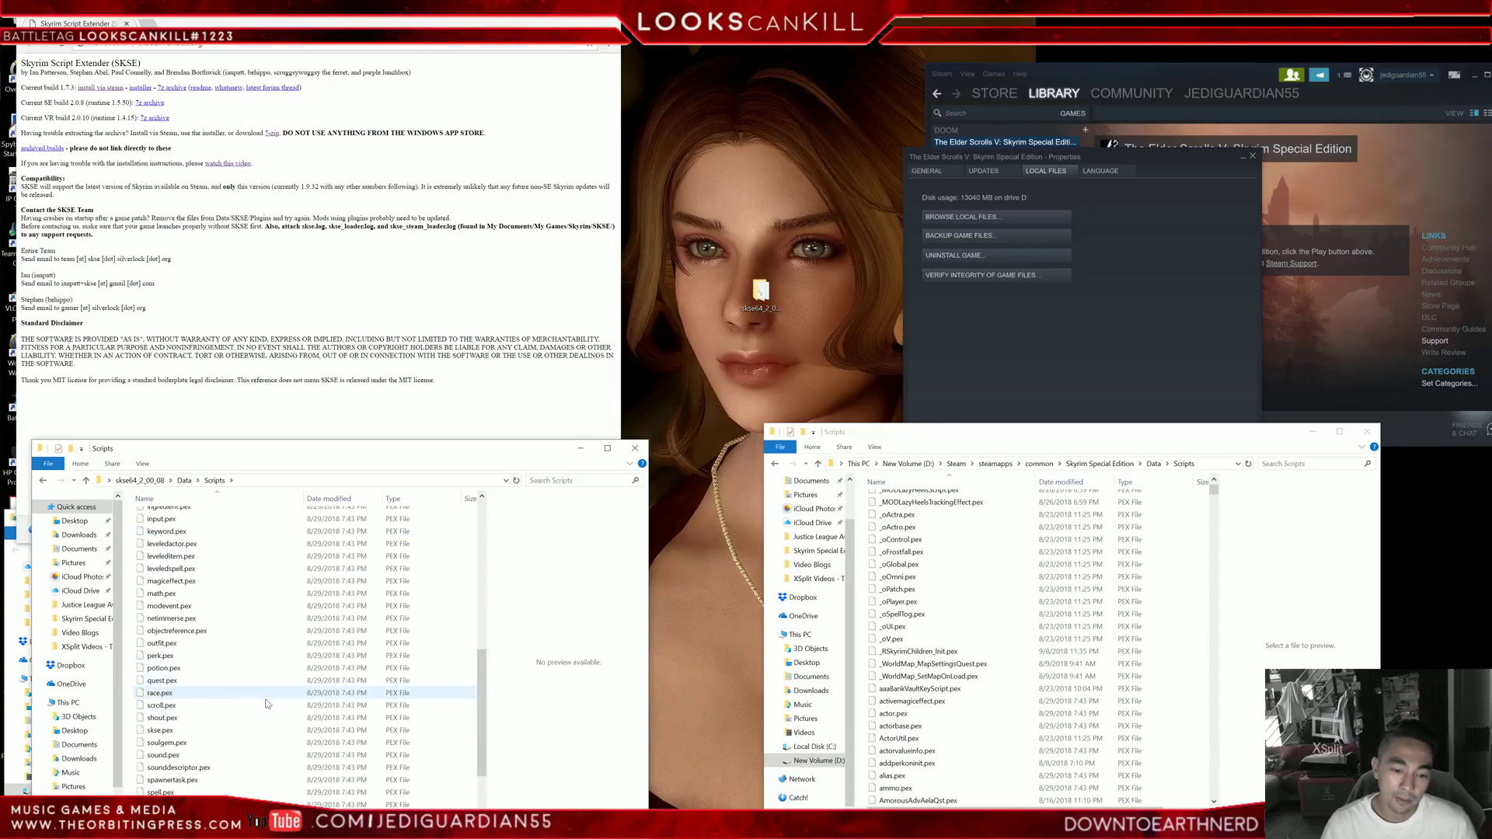
- Copy all SKSE .pex files except Source into Skyrim's Data\Scripts, skipping same-name files
key(ctrl+a)
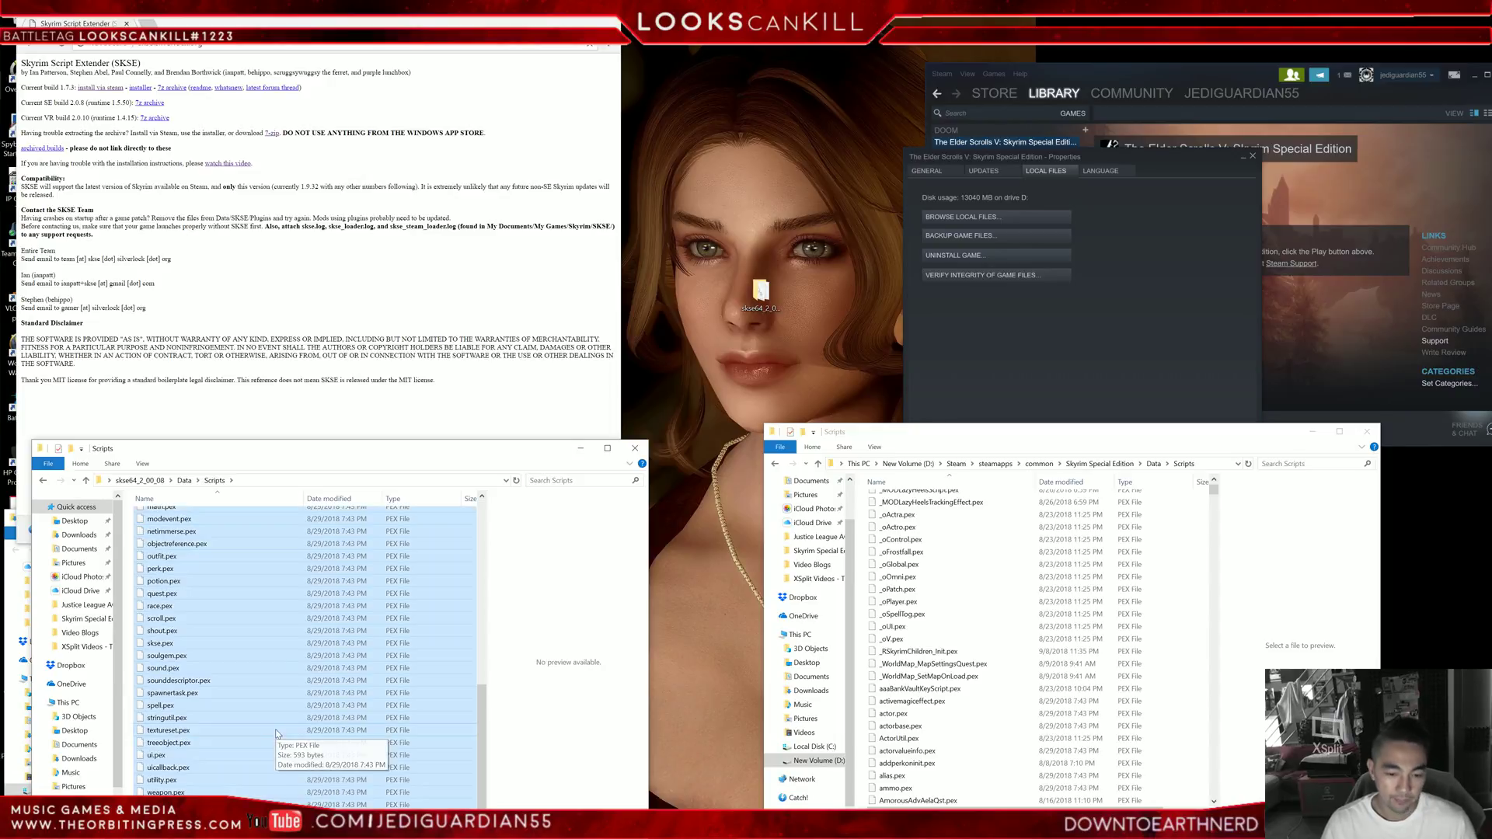
scroll(260, 721, up, 10)
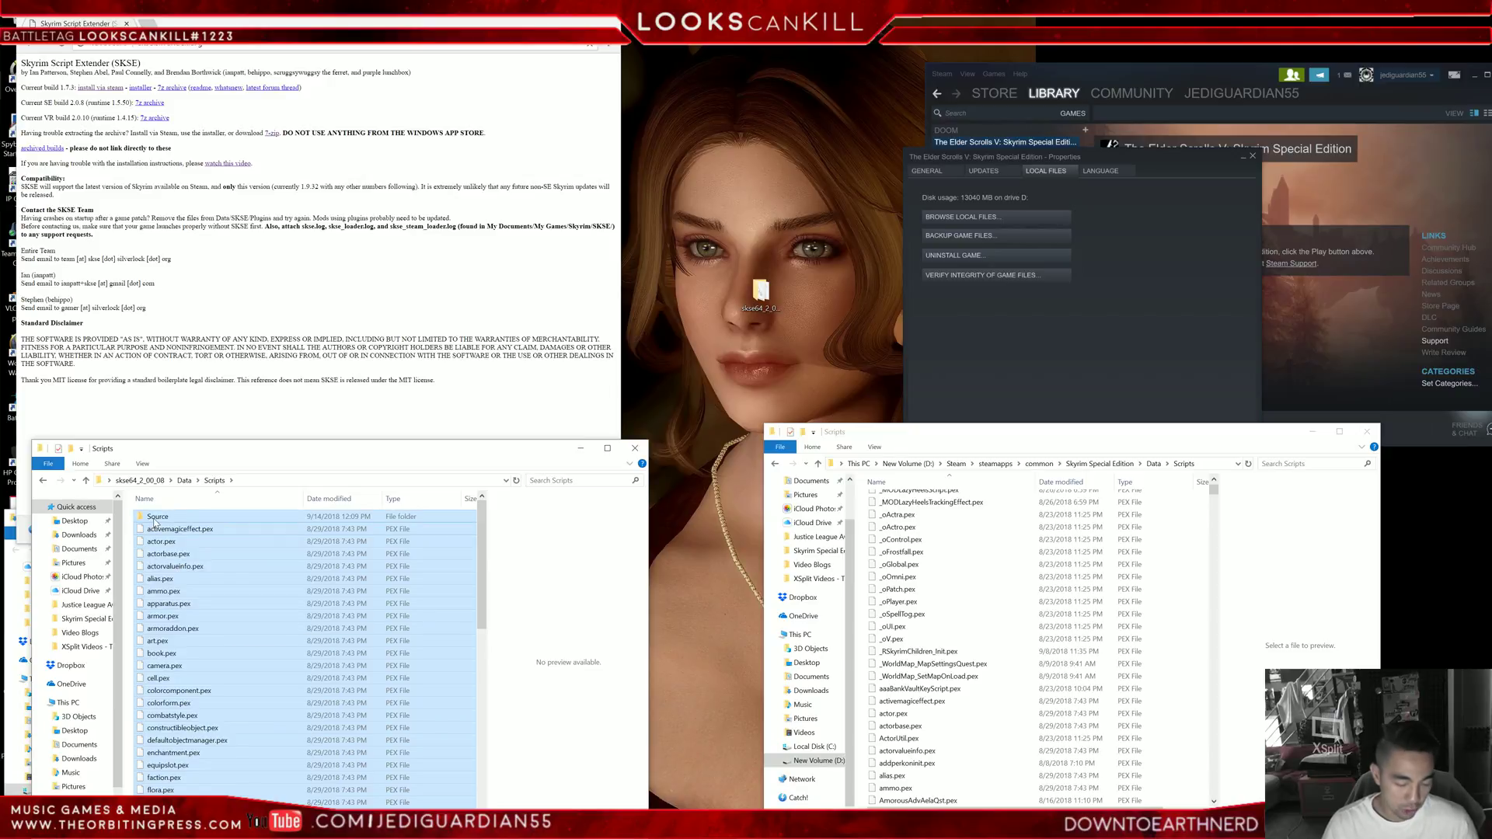
ctrl+click(154, 517)
drag(166, 535, 1012, 626)
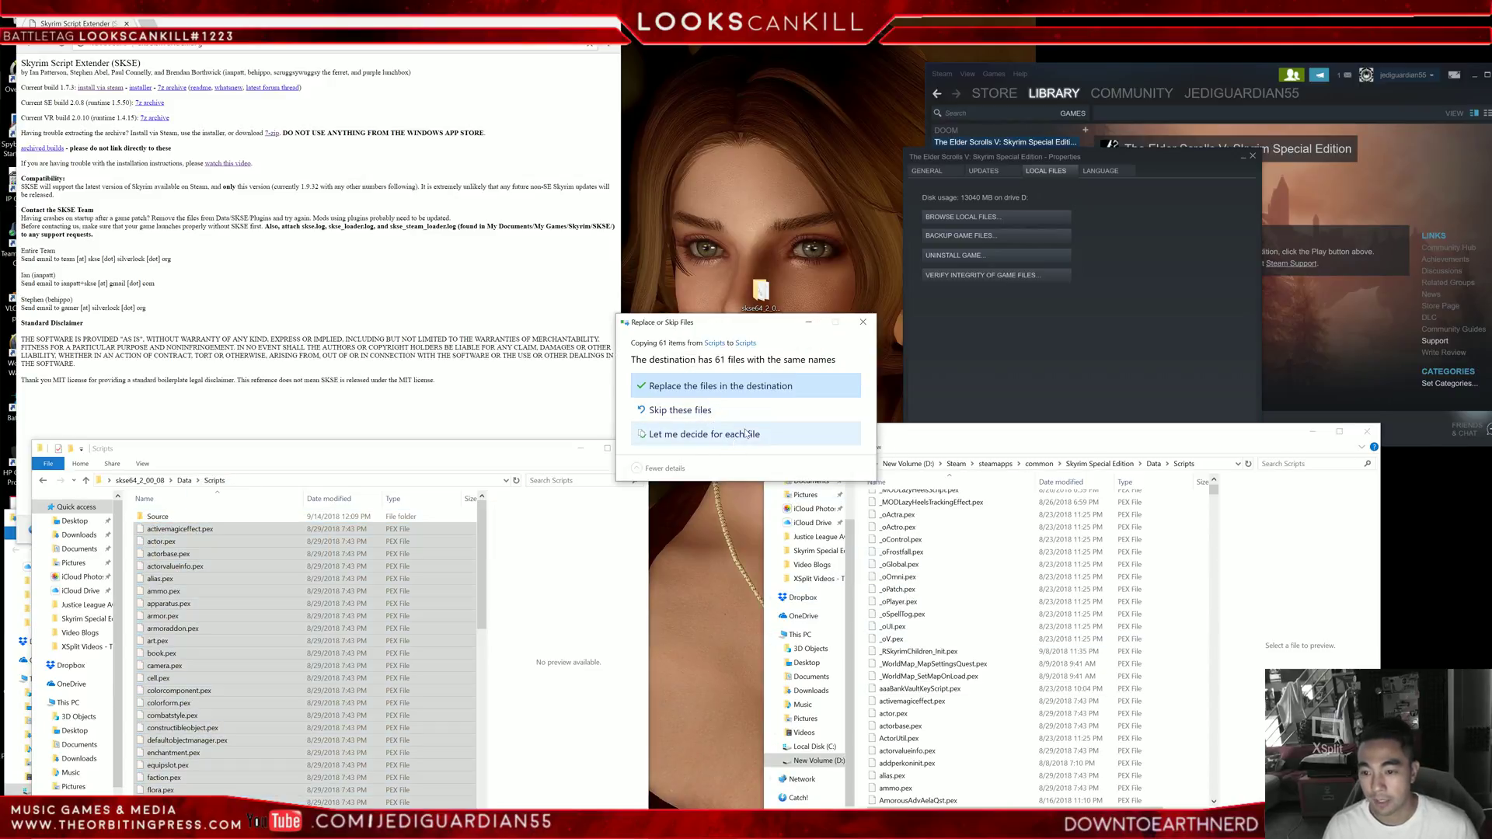
click(865, 325)
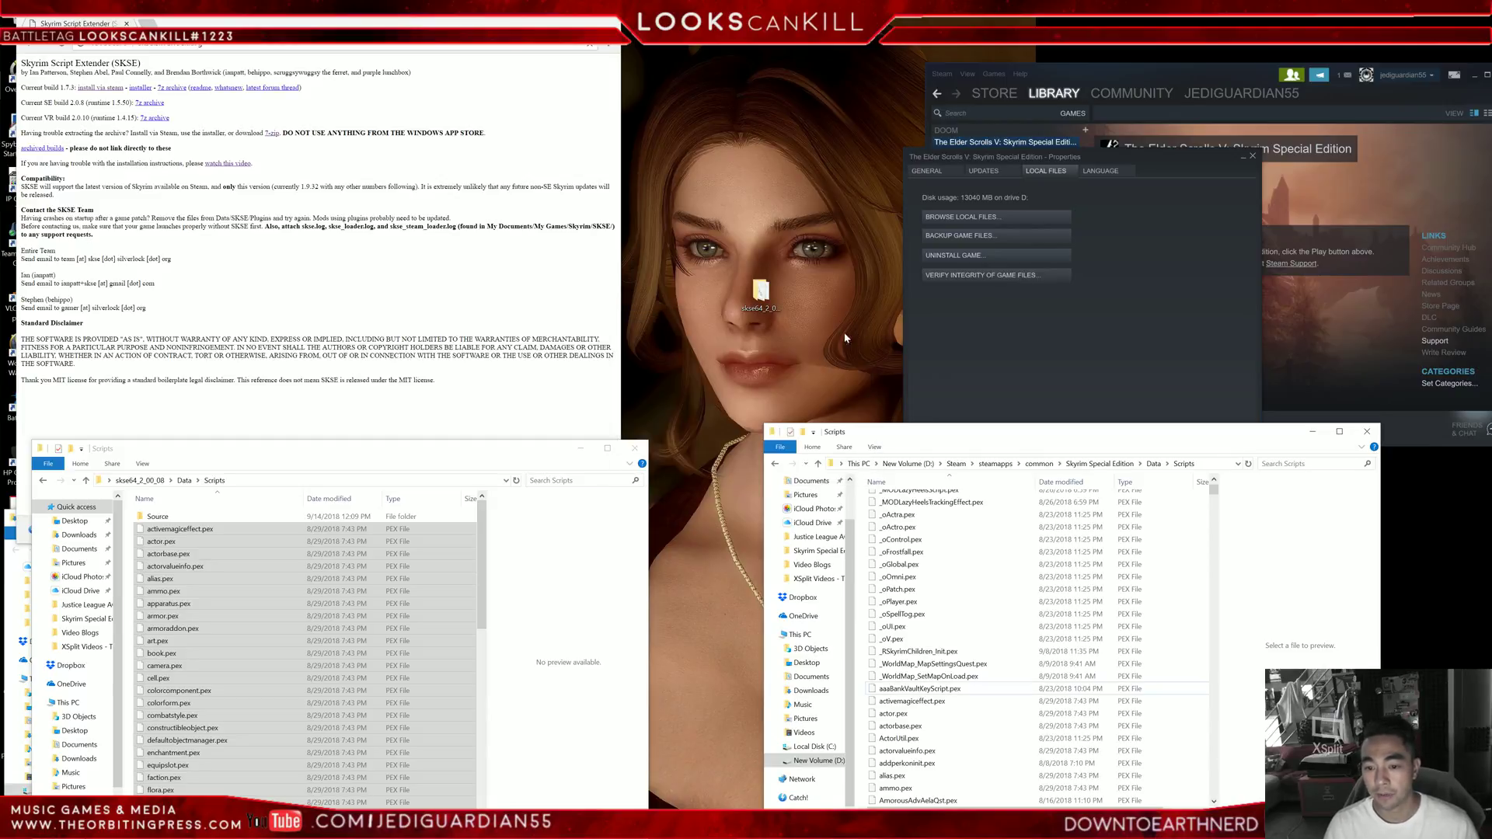
click(634, 450)
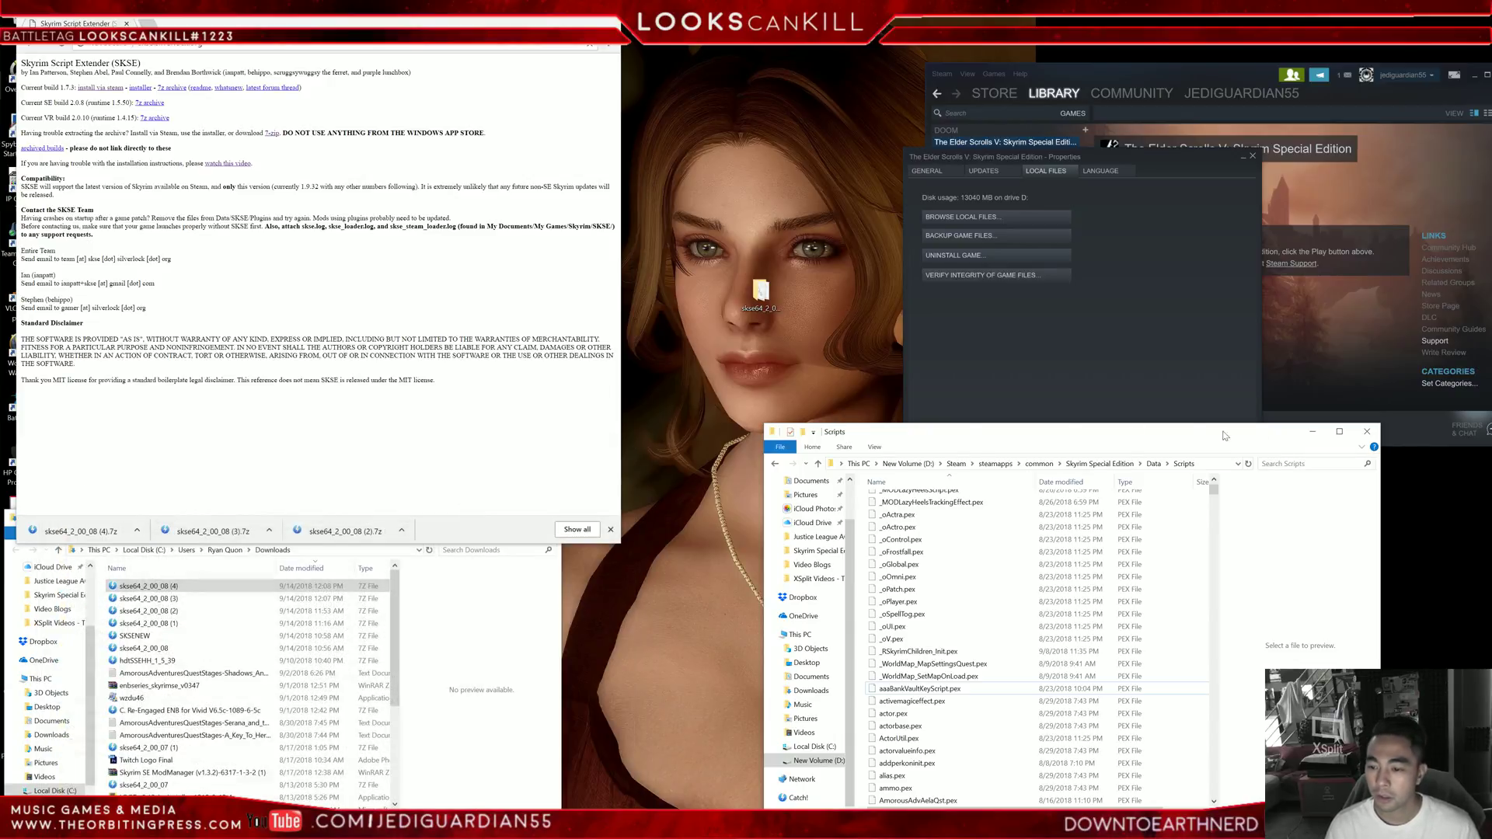
- Close the Scripts, Steam, Chrome and Downloads windows and move the skse64 folder among desktop icons
click(1367, 431)
click(1252, 156)
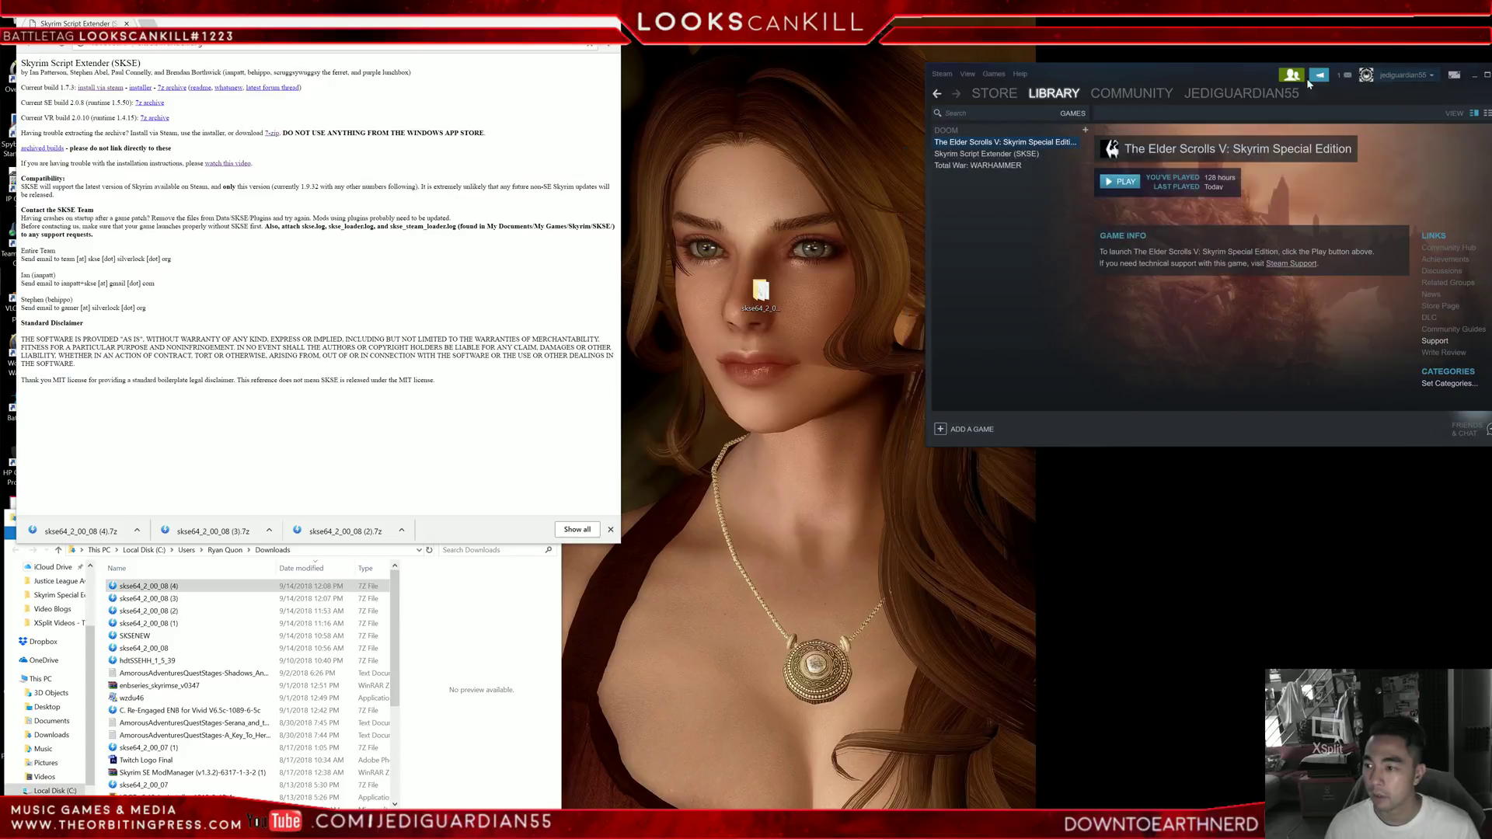
drag(1208, 74, 1066, 75)
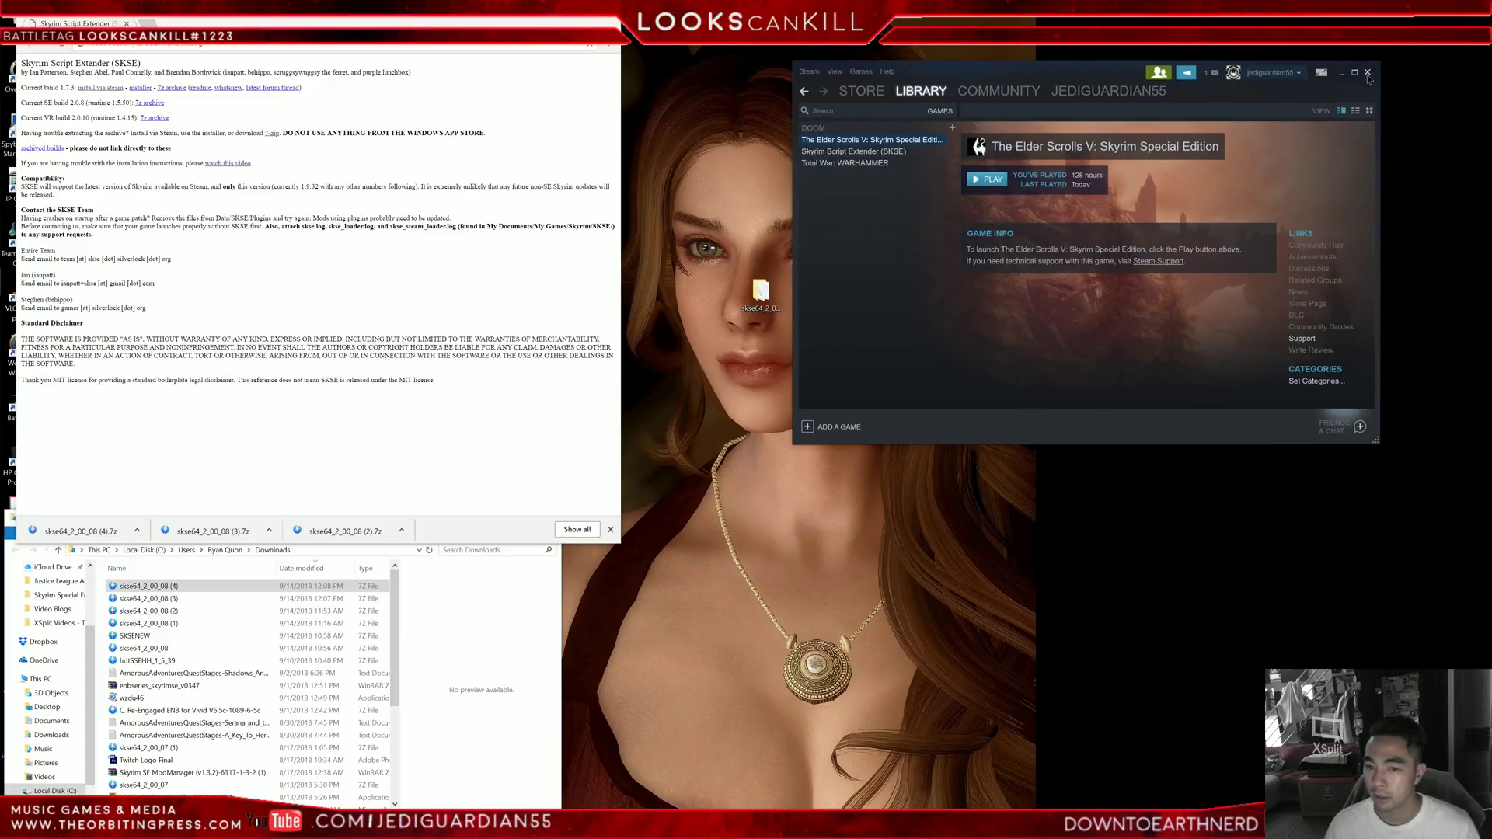
click(1368, 75)
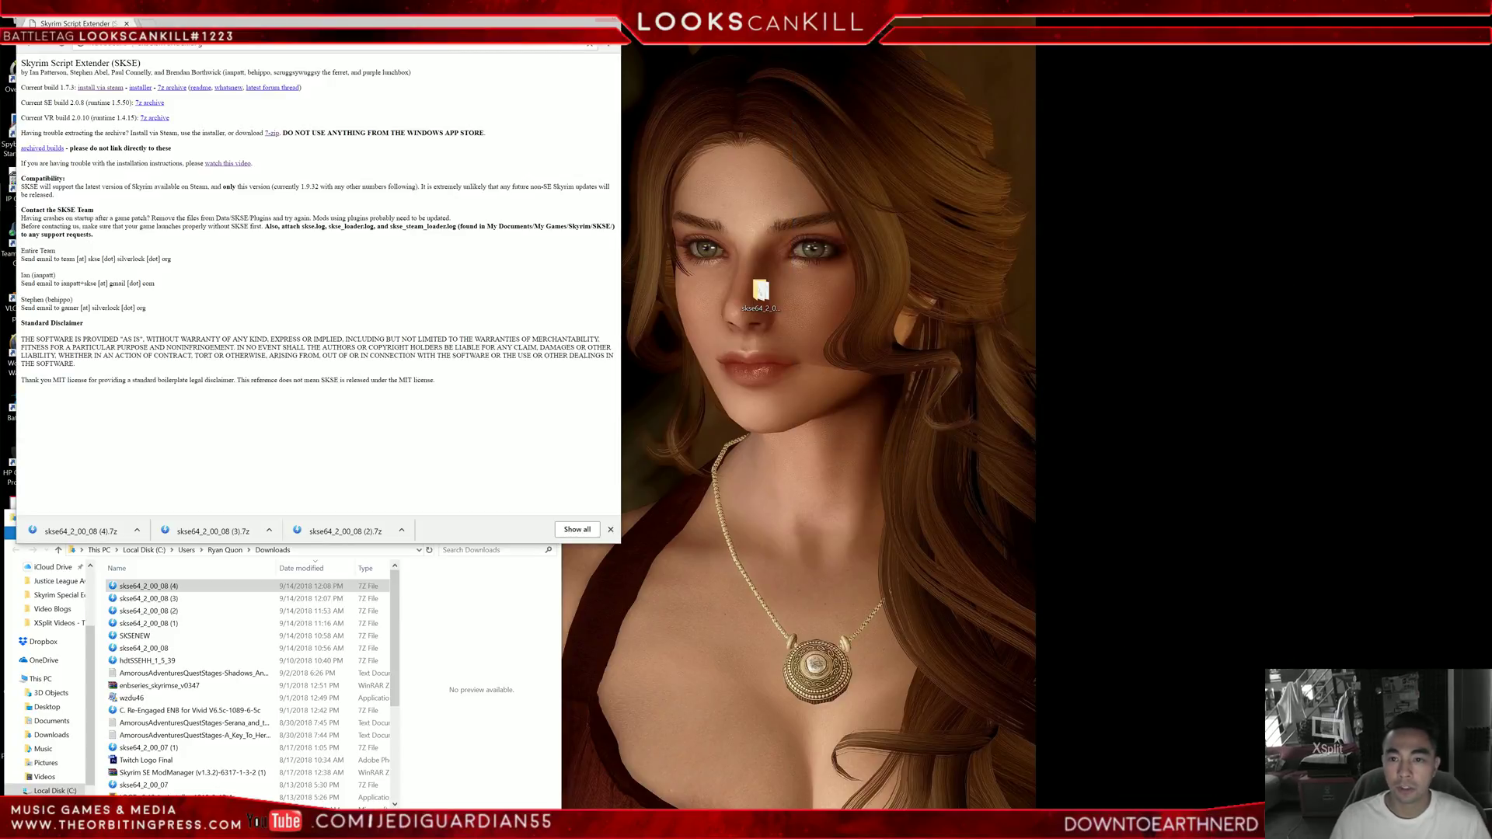
click(608, 20)
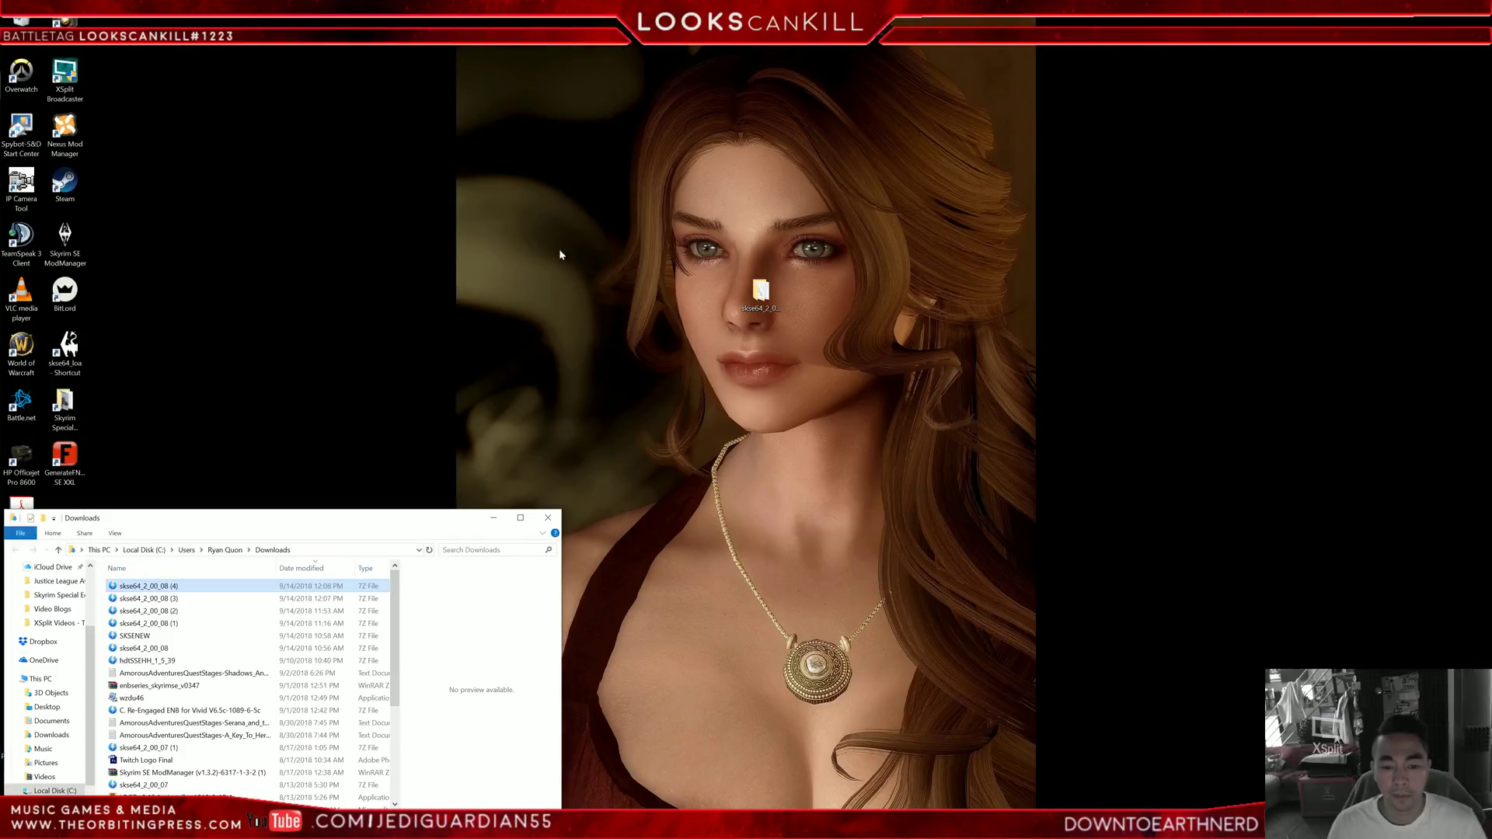
click(549, 518)
drag(719, 316, 70, 515)
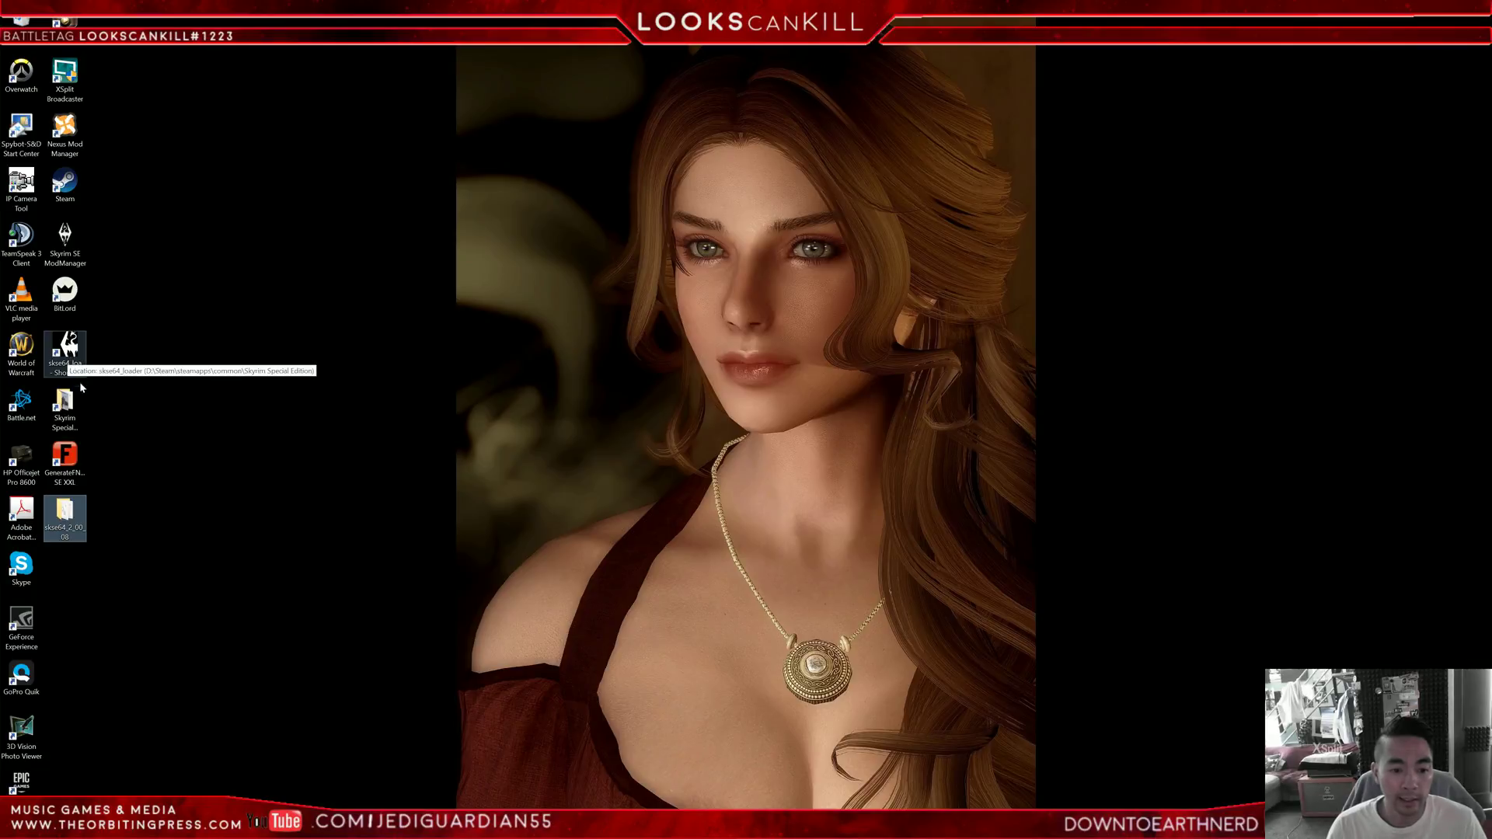
double_click(65, 404)
drag(280, 437, 592, 252)
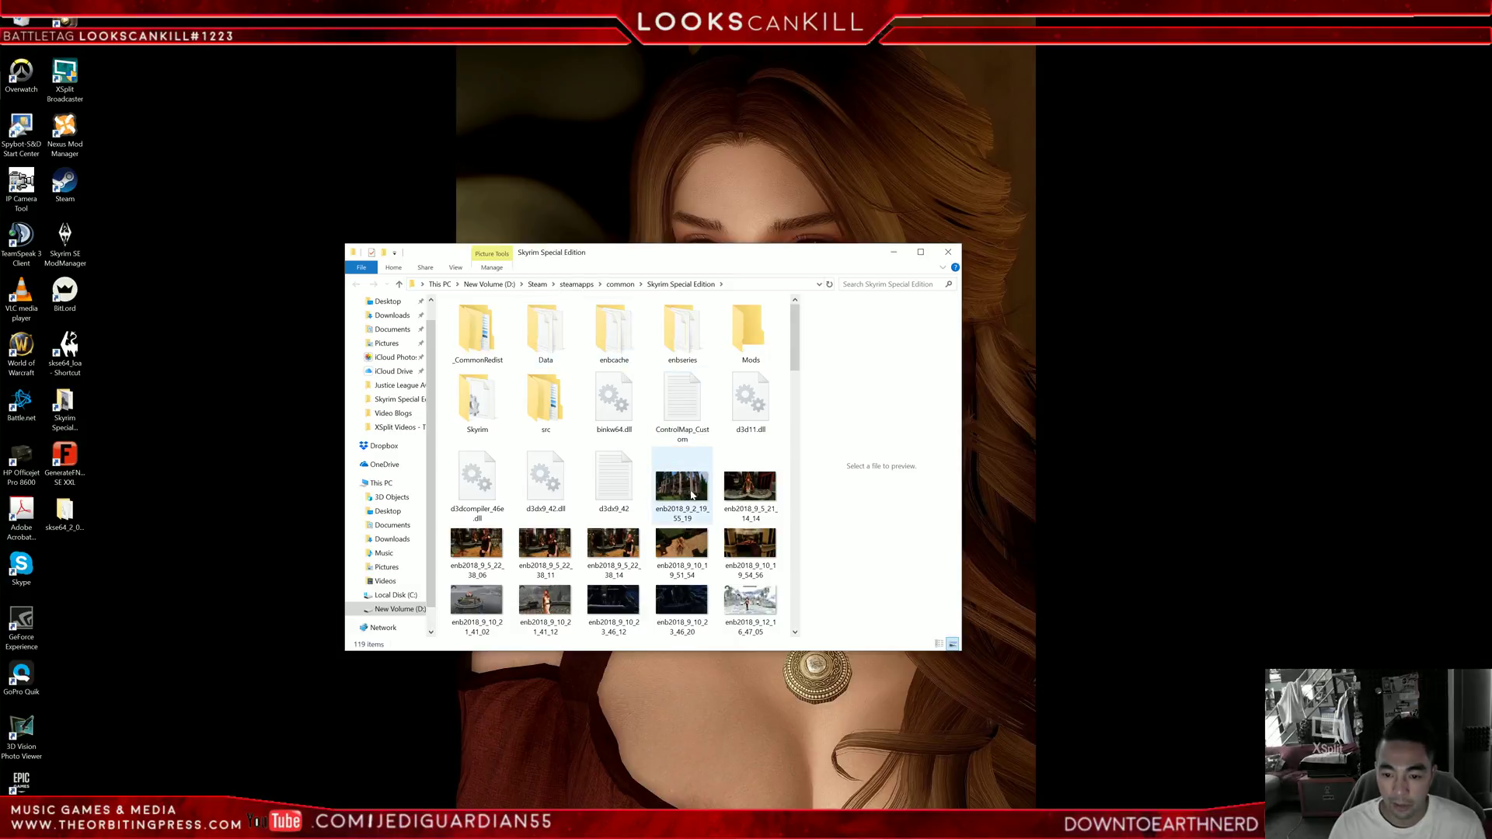
scroll(685, 493, down, 10)
right_click(683, 466)
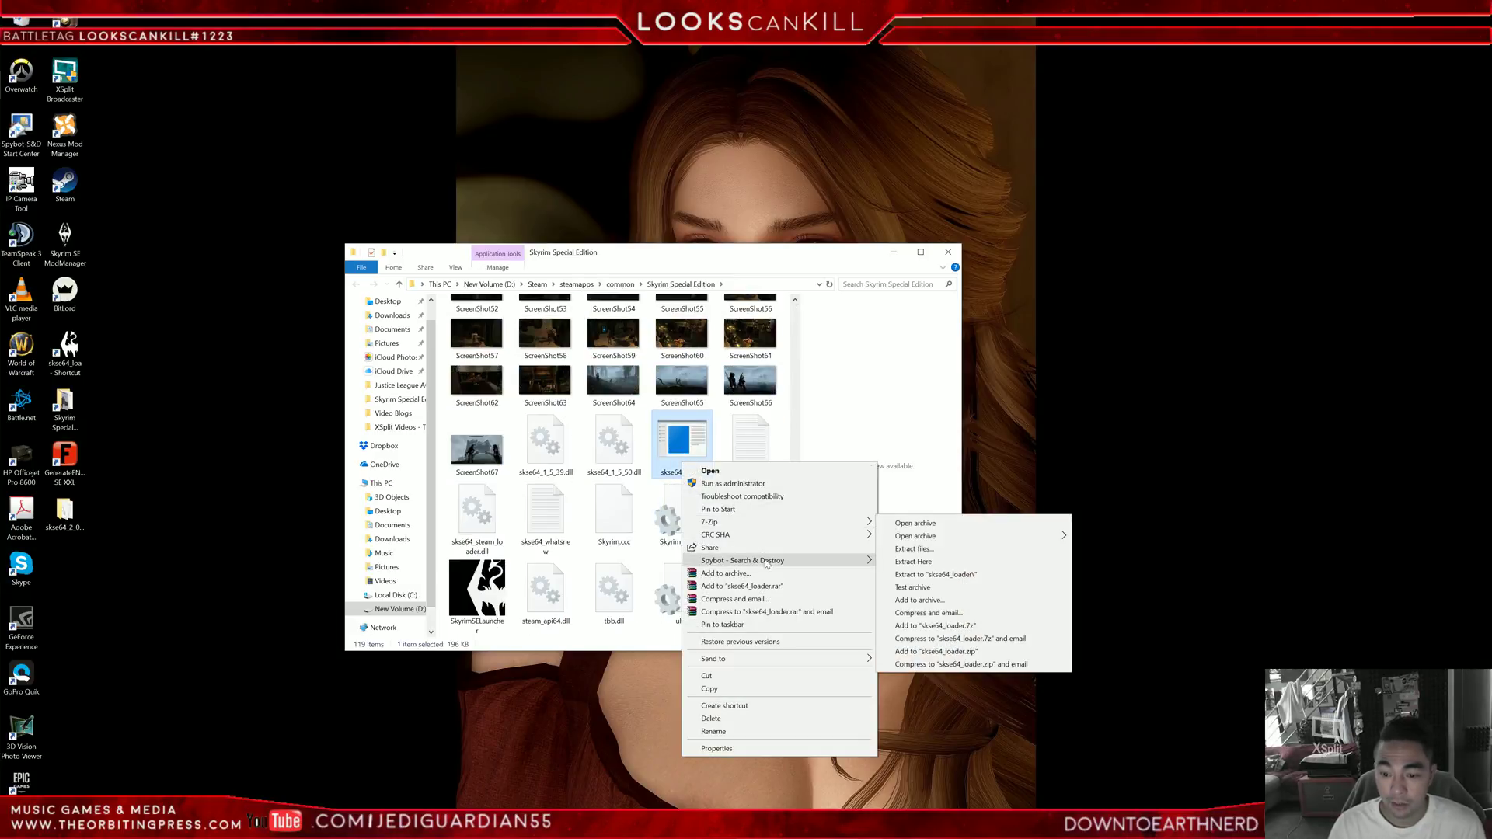
mouse_move(751, 660)
click(948, 253)
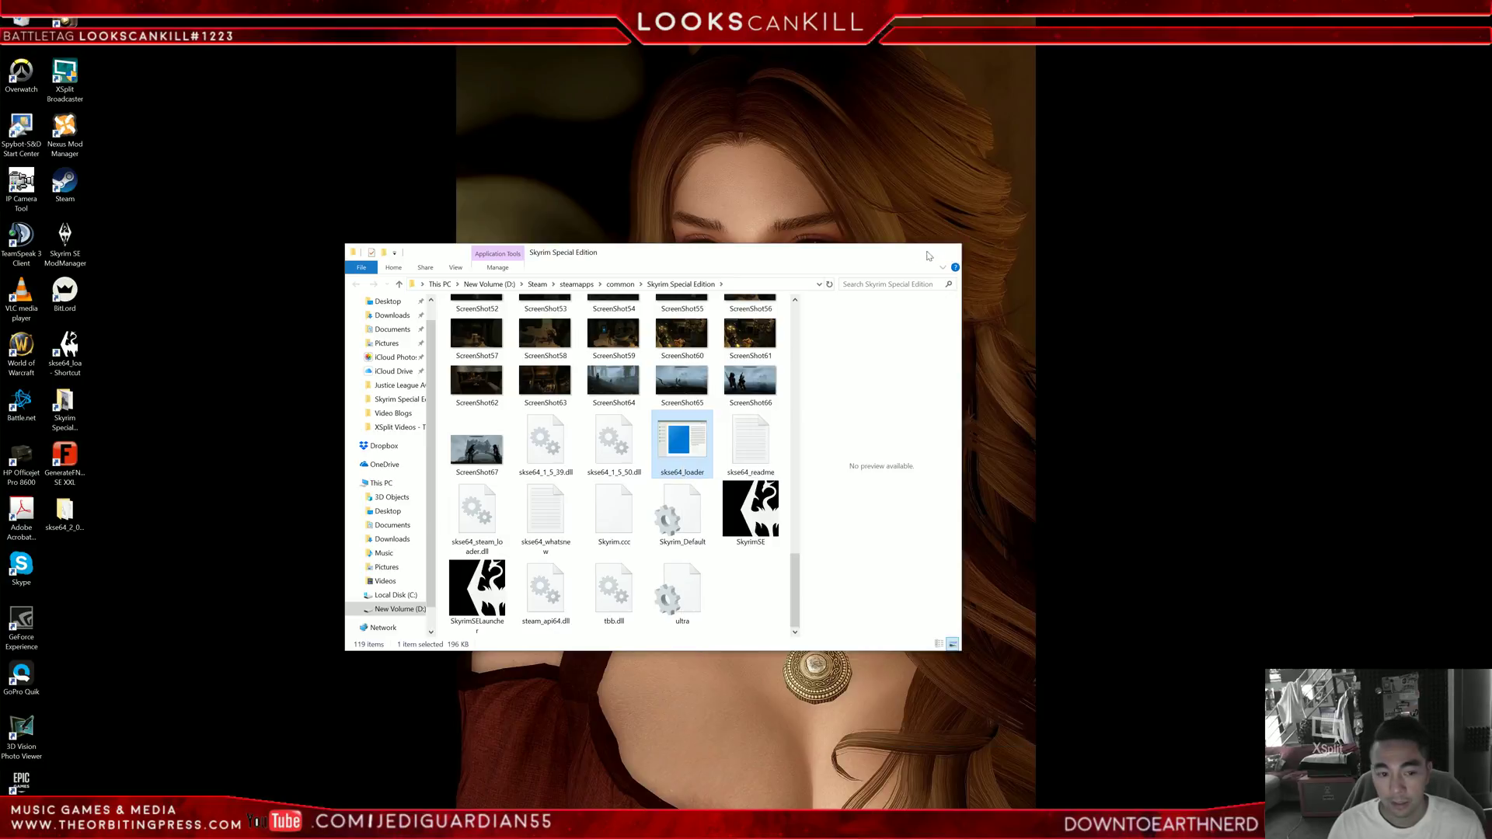
click(949, 253)
right_click(74, 354)
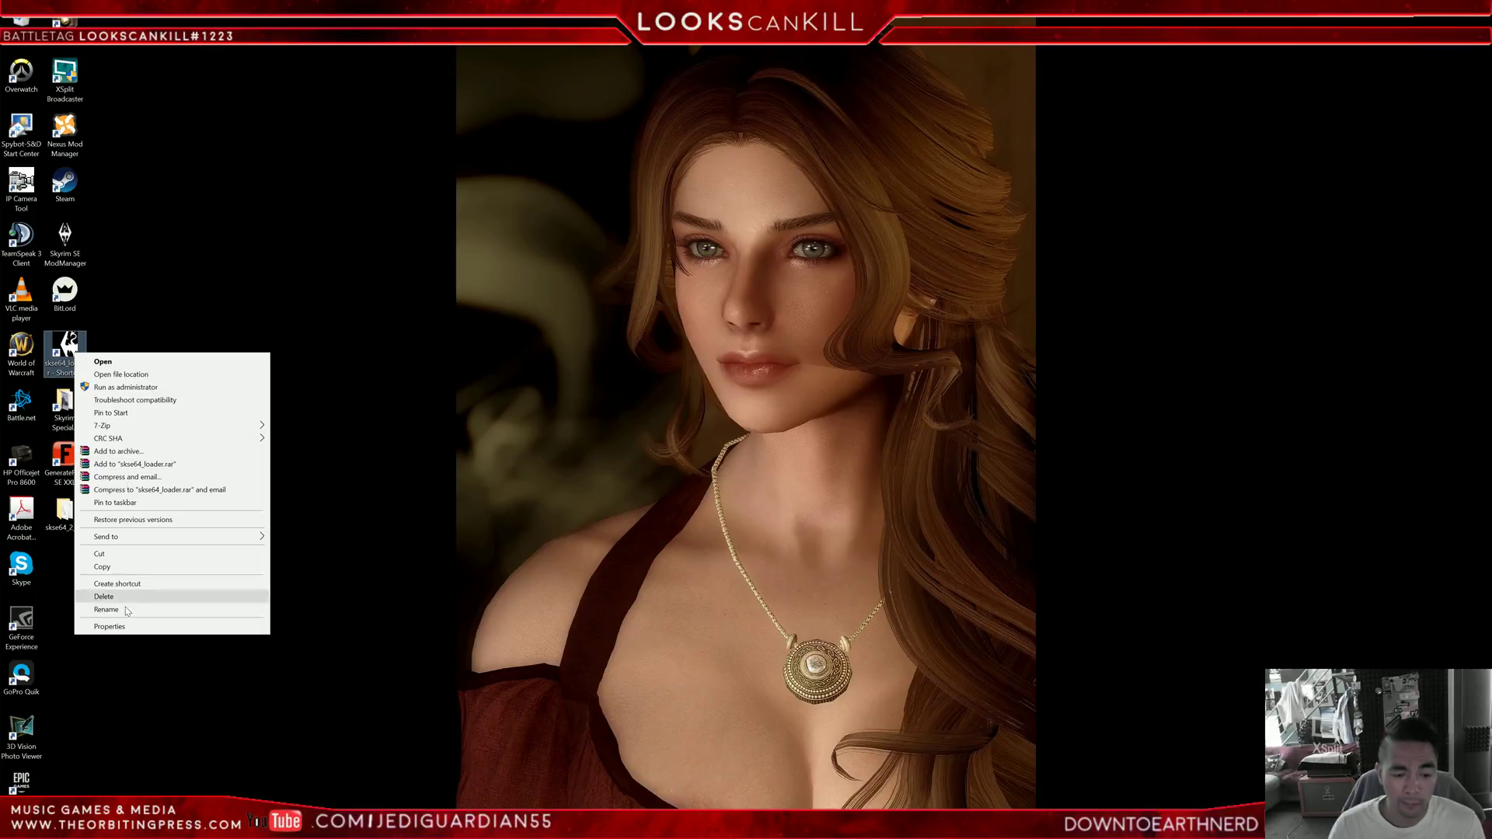
click(109, 626)
click(192, 568)
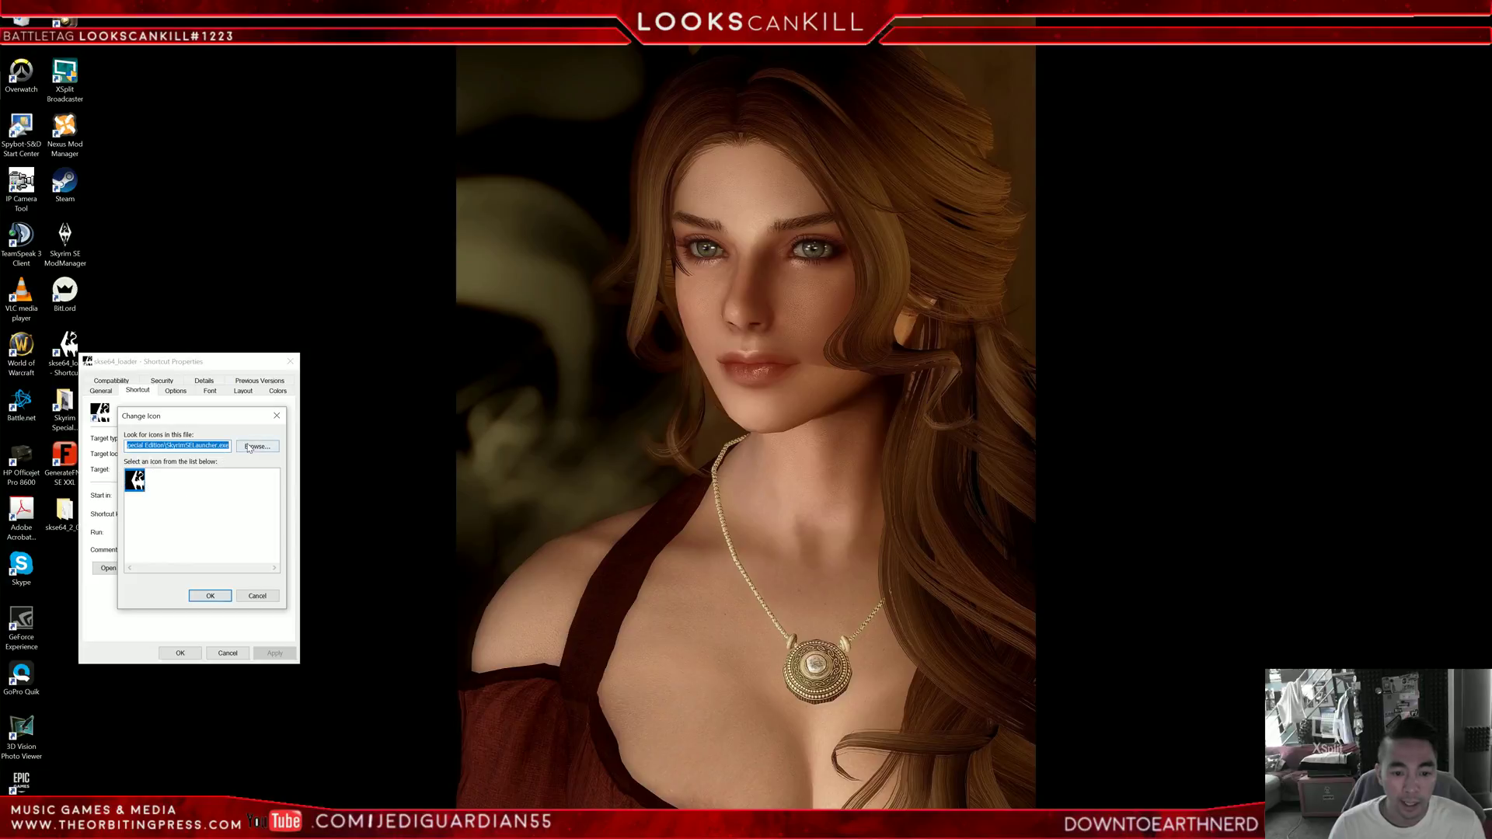
click(250, 449)
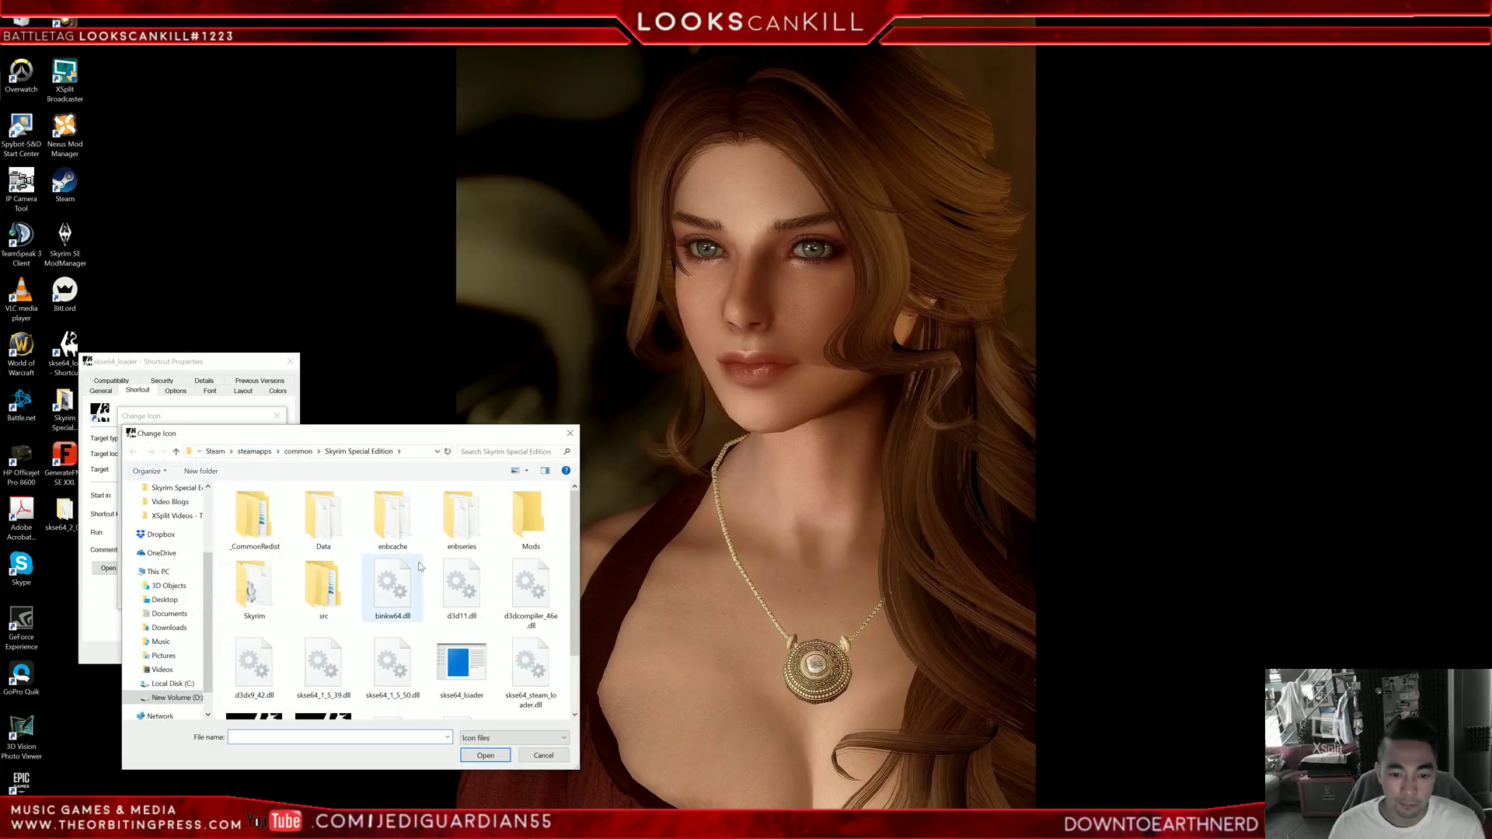
scroll(461, 668, down, 1)
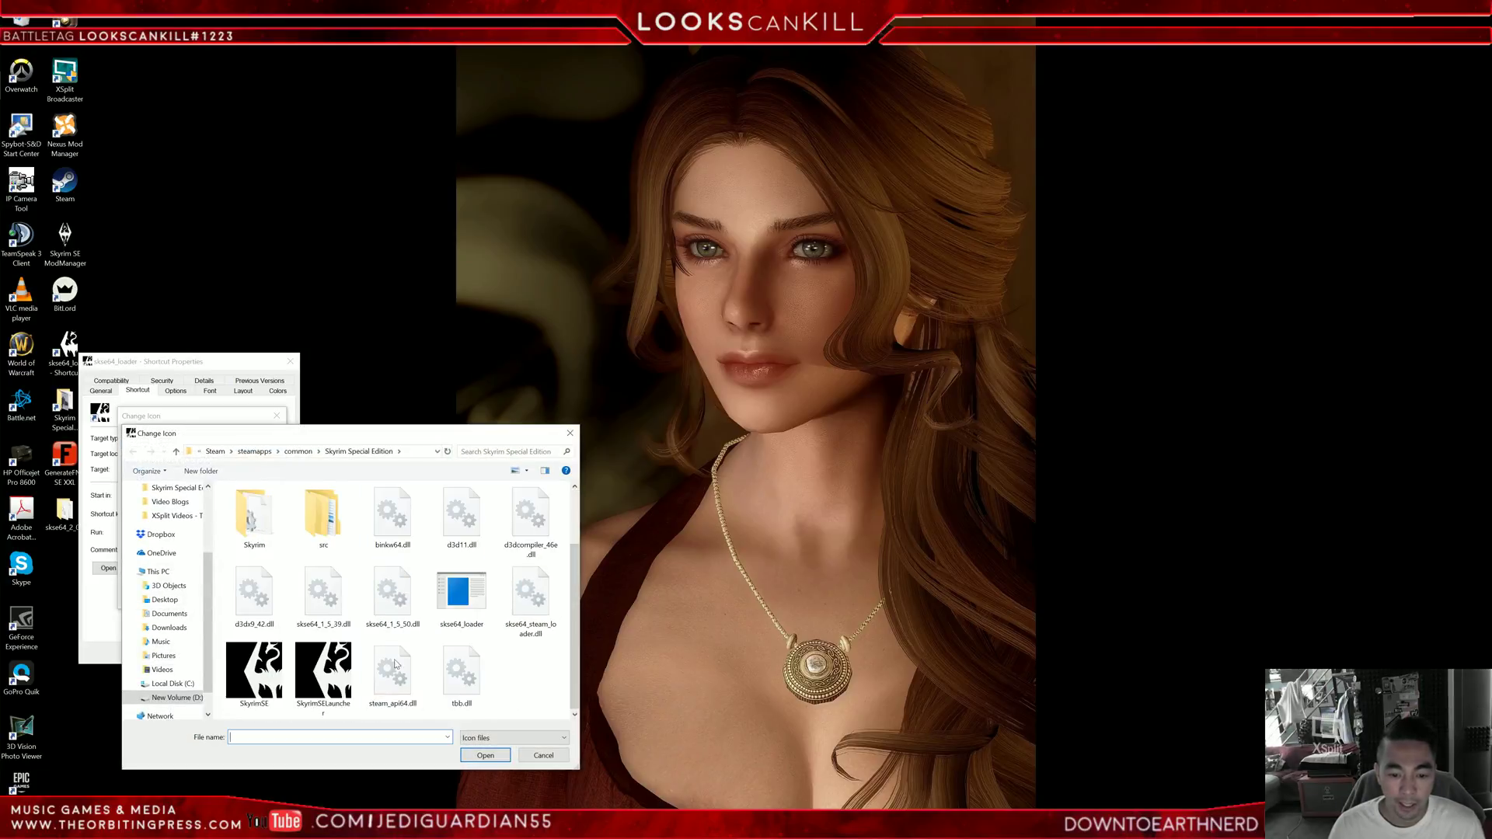
click(542, 756)
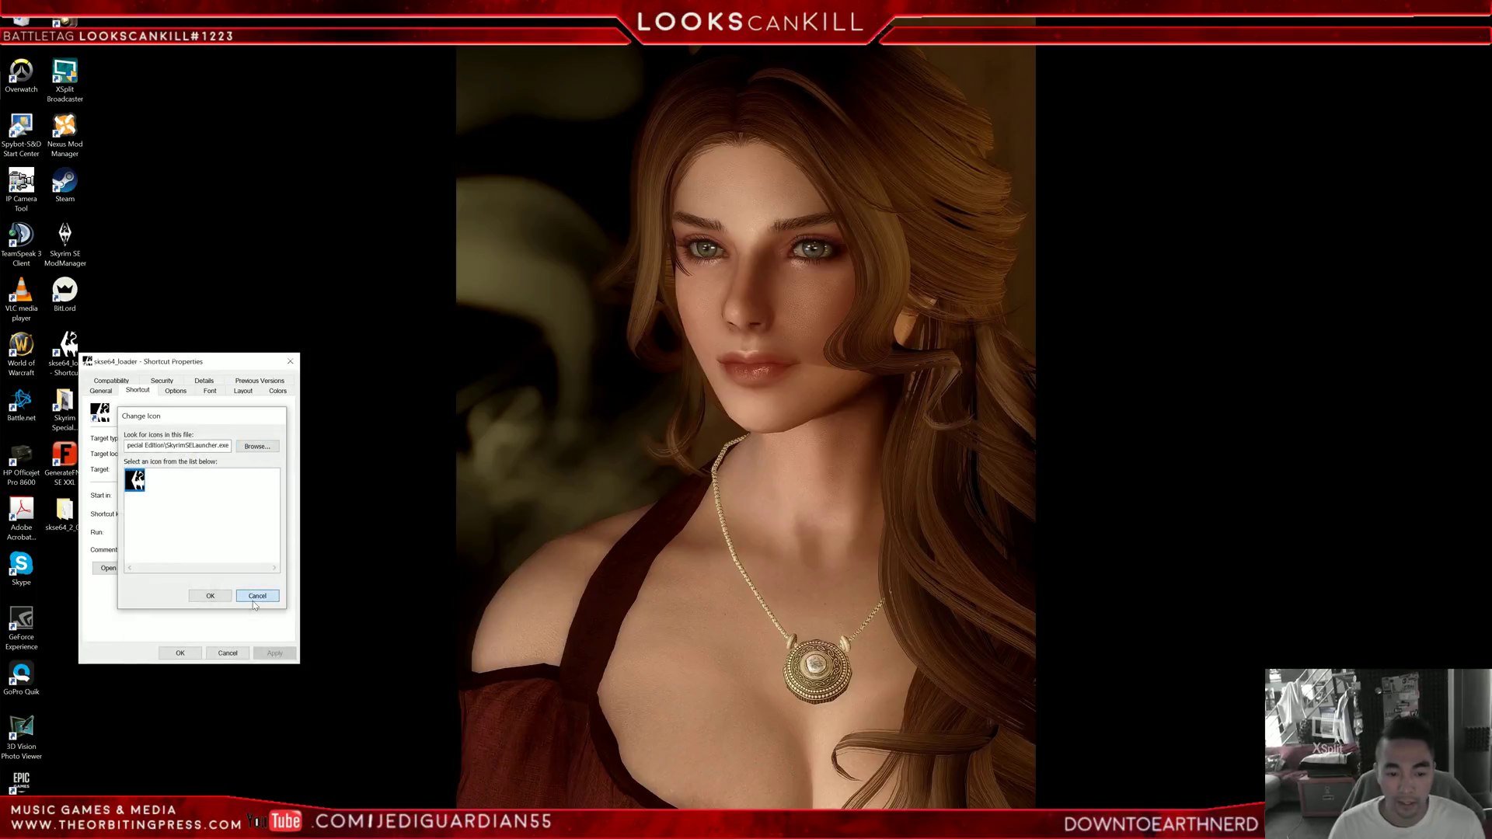
click(253, 599)
click(180, 653)
right_click(79, 361)
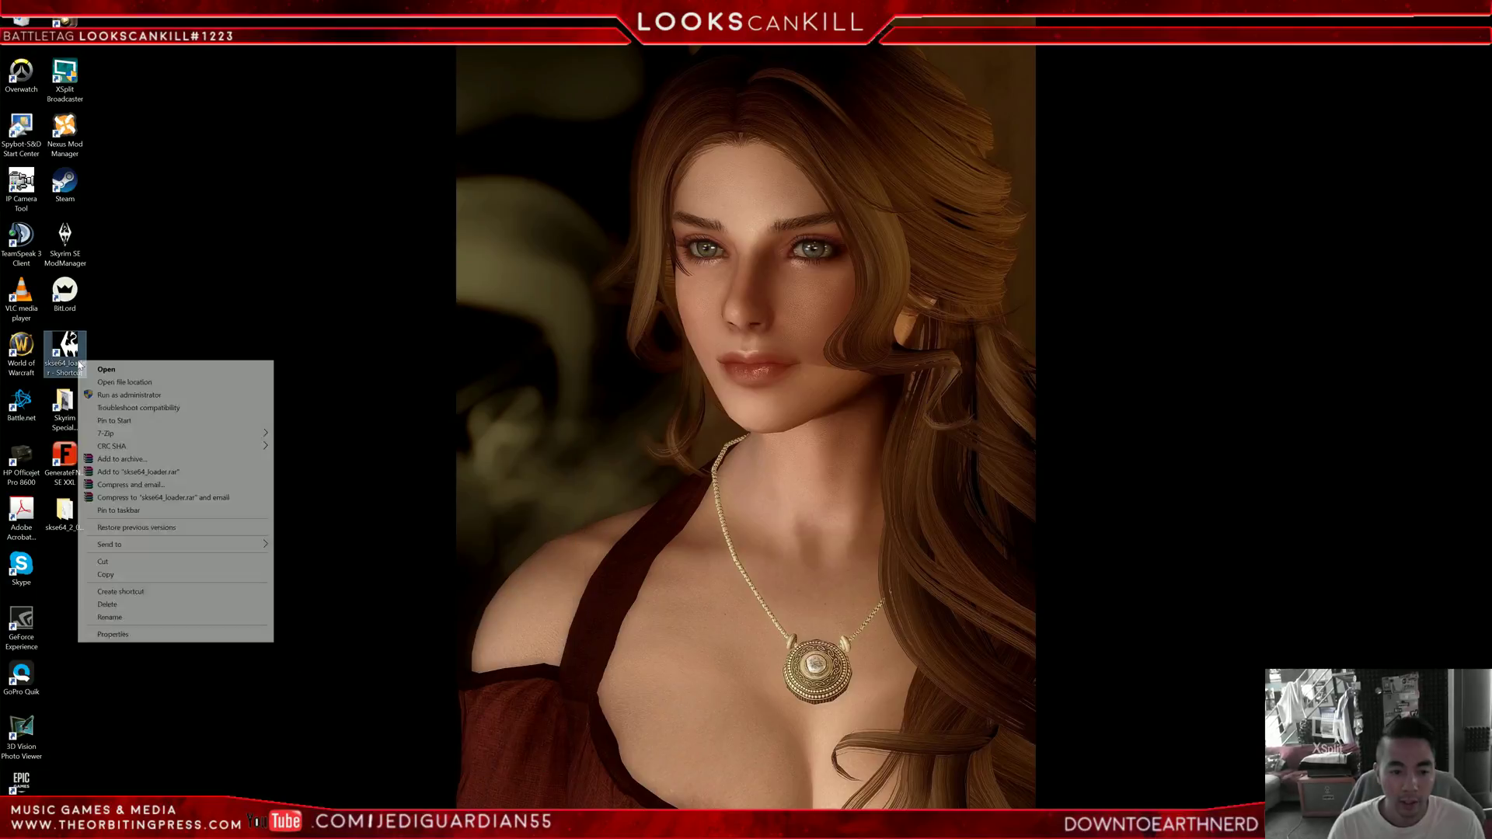
click(120, 395)
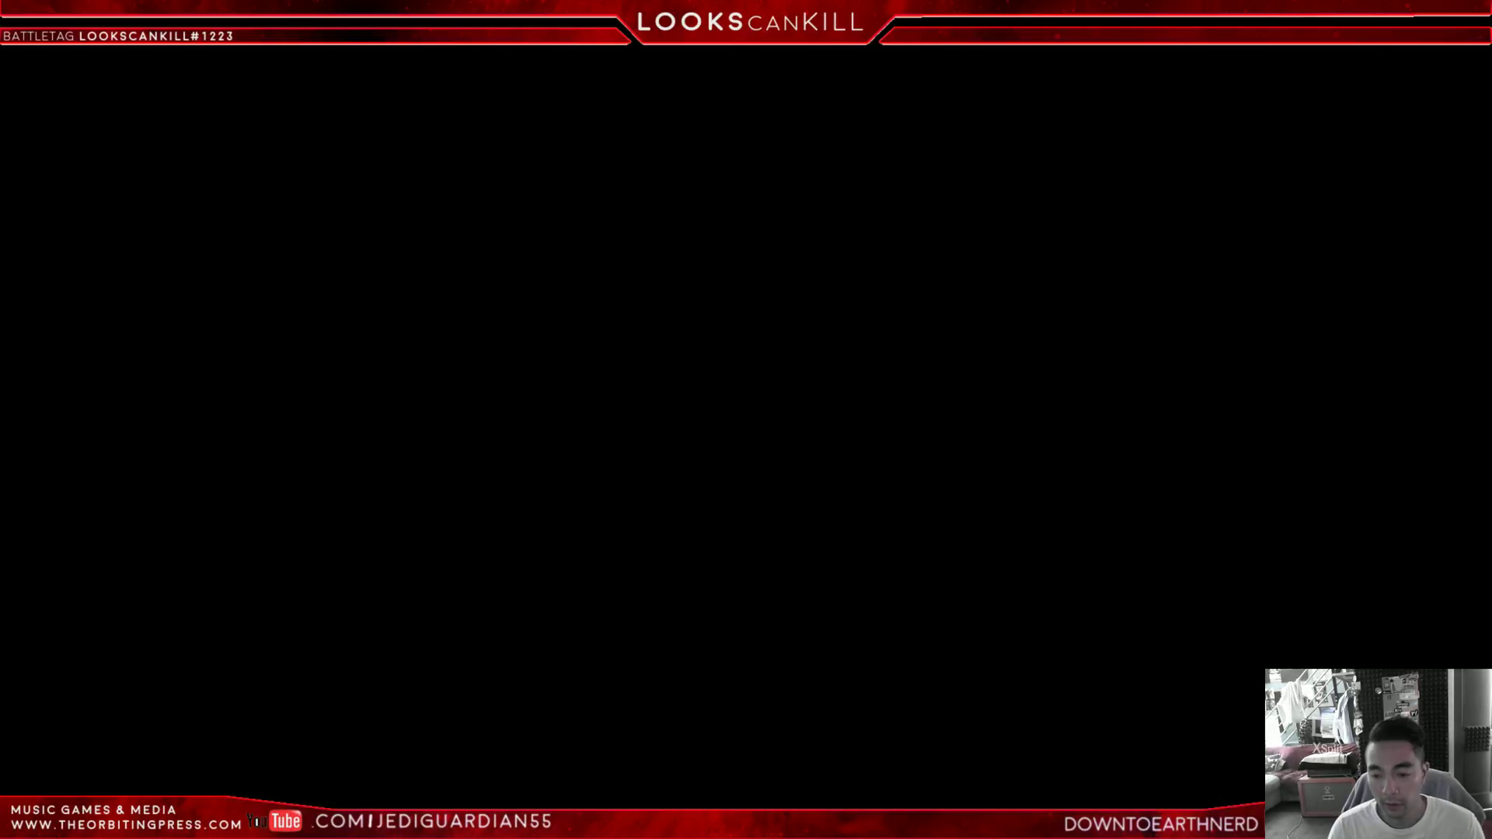
- Answer the UAC prompt, then rerun the skse64_loader shortcut as administrator and approve it
click(785, 503)
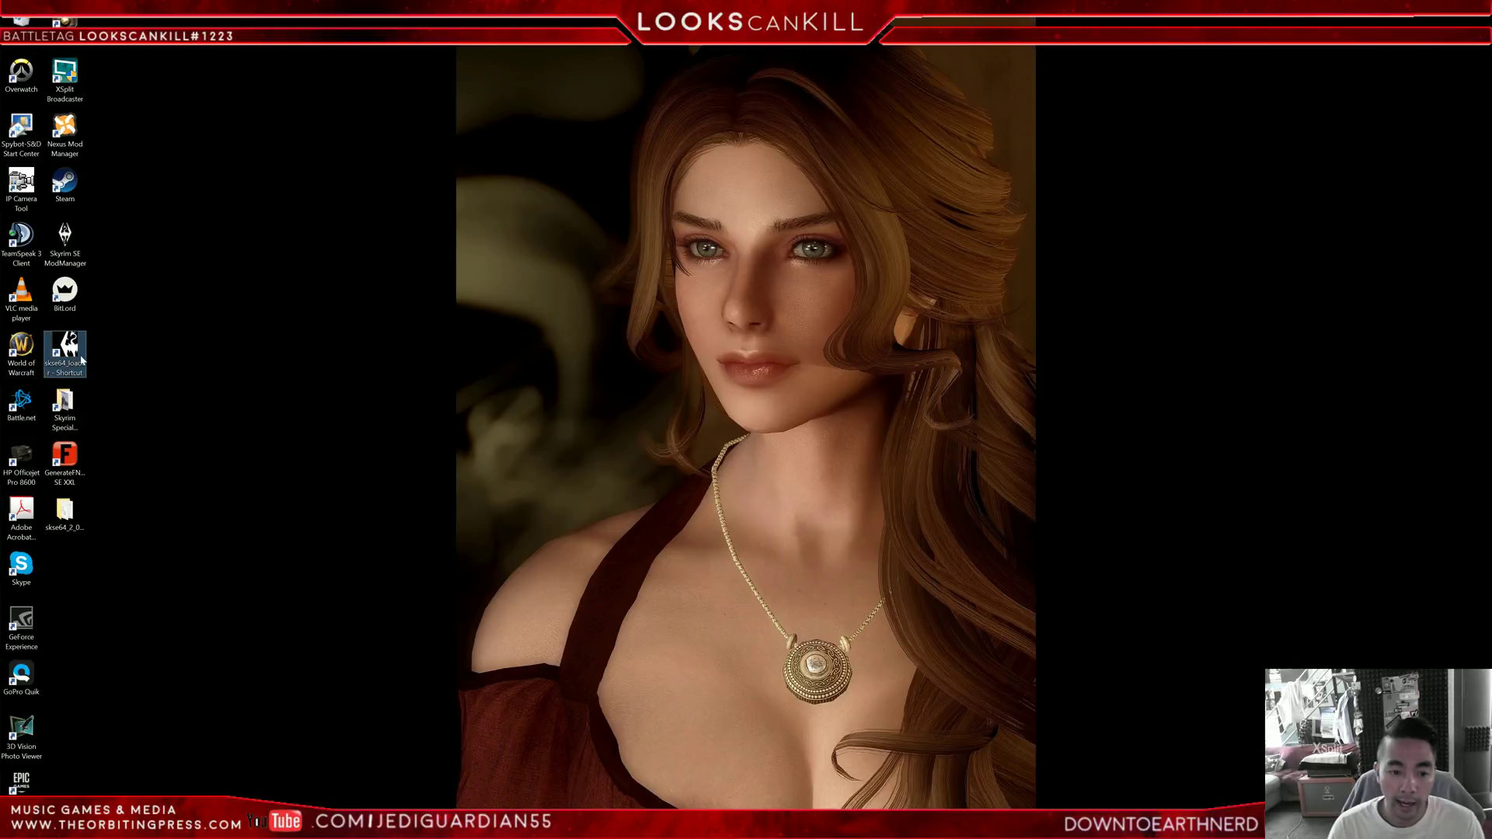
right_click(81, 357)
click(134, 391)
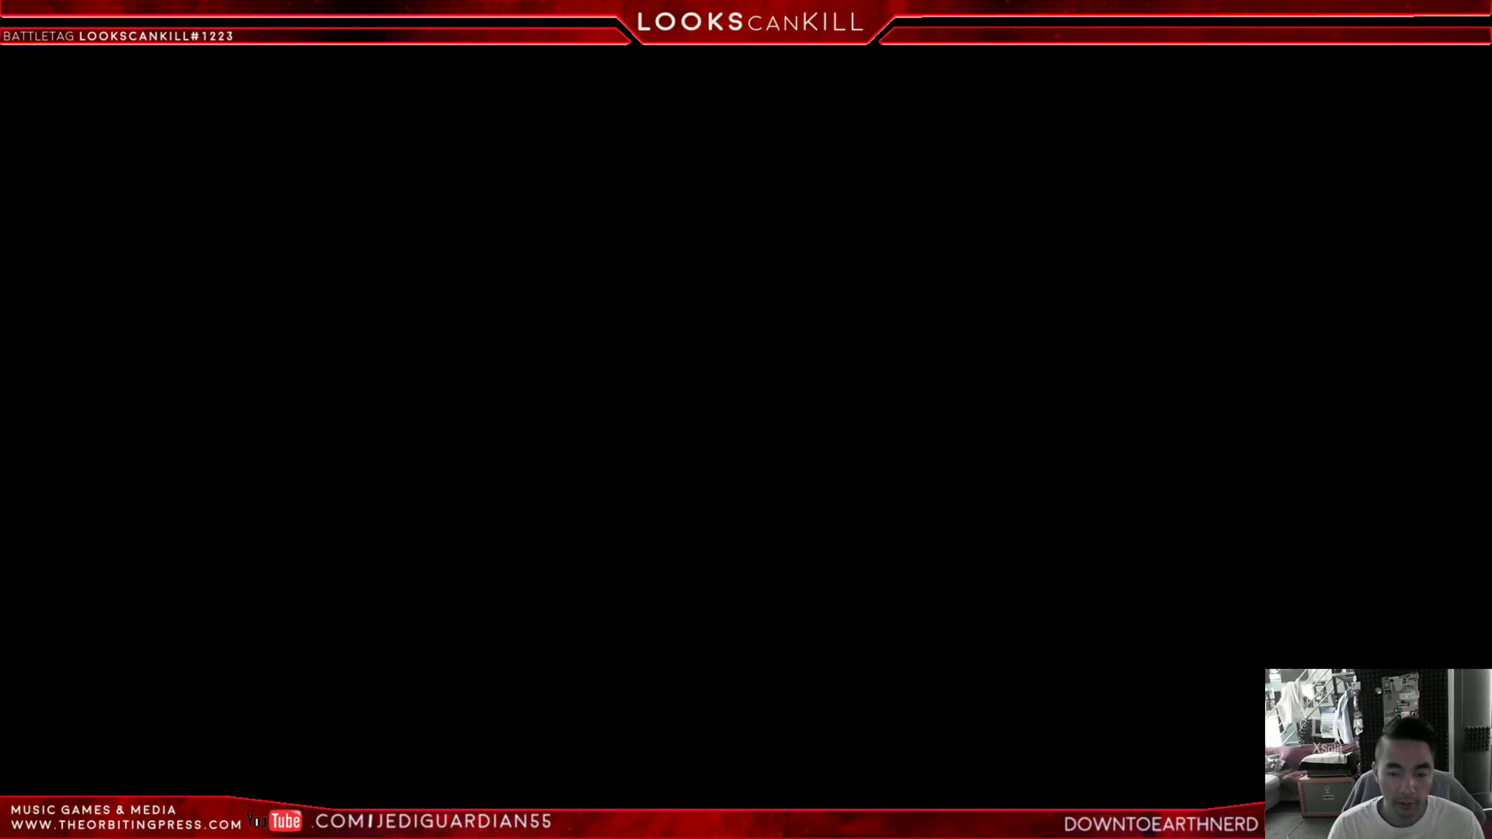
click(653, 502)
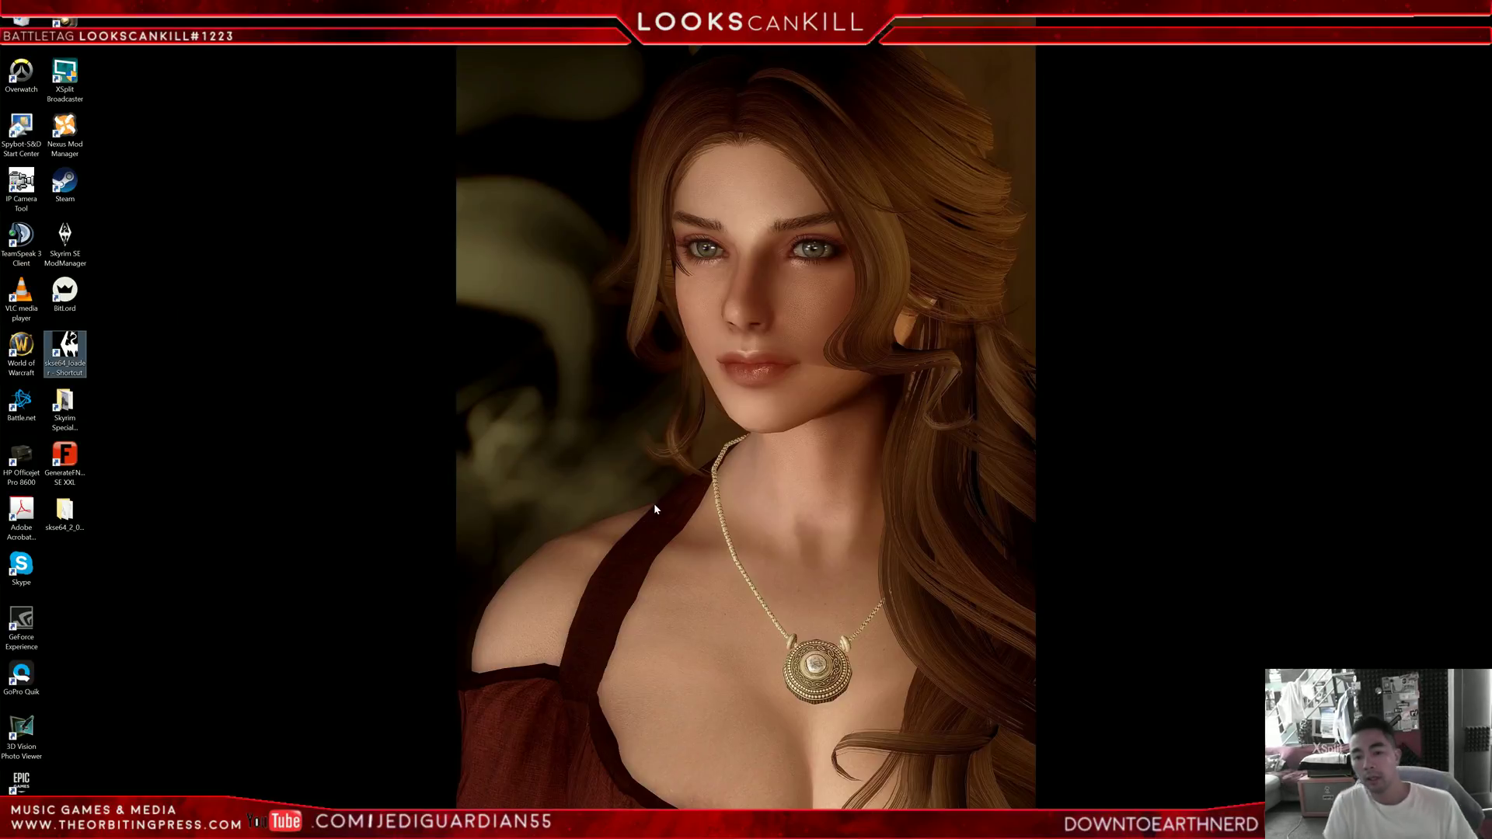